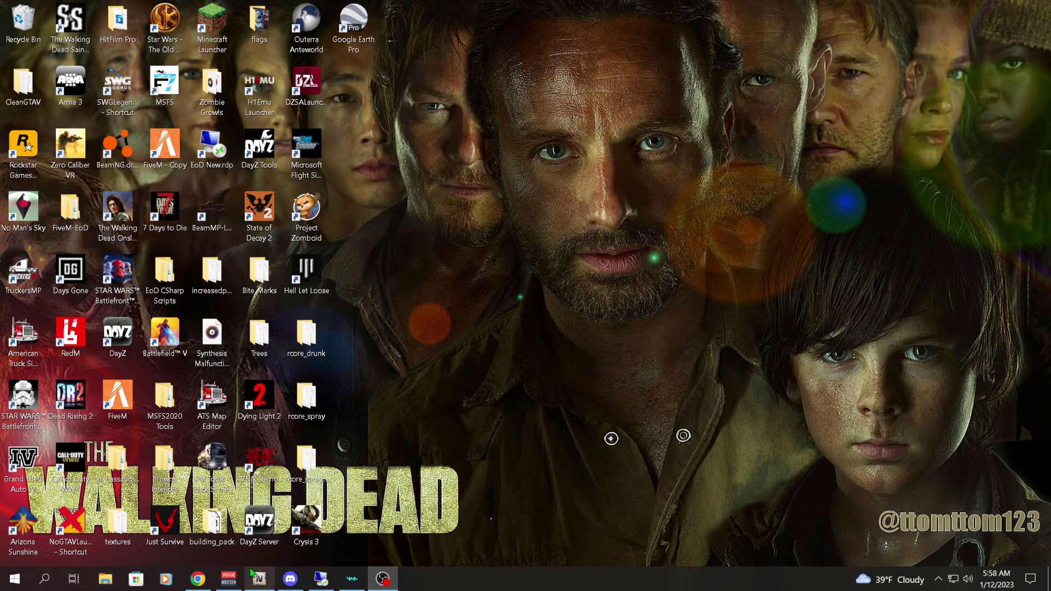
- Switch to Chrome and look through the photos and description on the GamerDEAL Mercedes C63 Coupe page at Flightsim.to
click(198, 578)
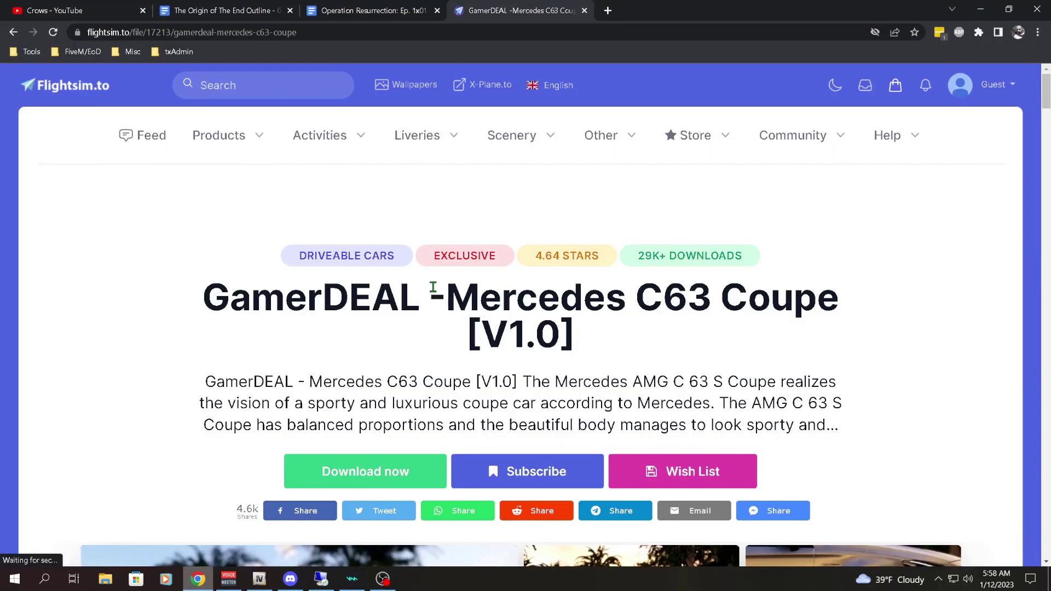
scroll(449, 295, down, 3)
scroll(460, 302, down, 2)
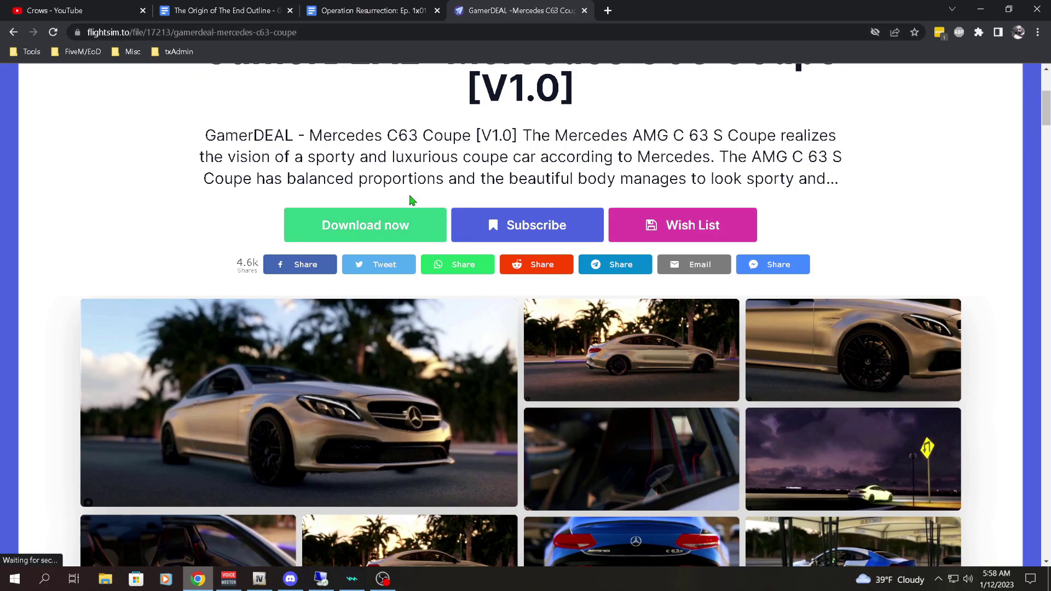
scroll(333, 260, down, 2)
scroll(333, 260, down, 9)
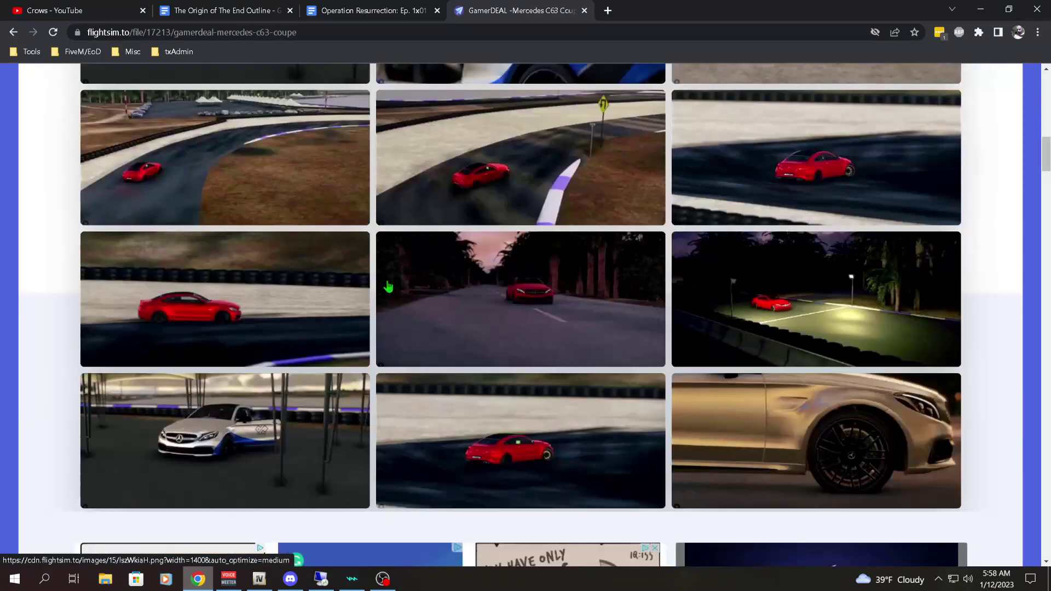
scroll(387, 285, up, 5)
scroll(387, 284, up, 8)
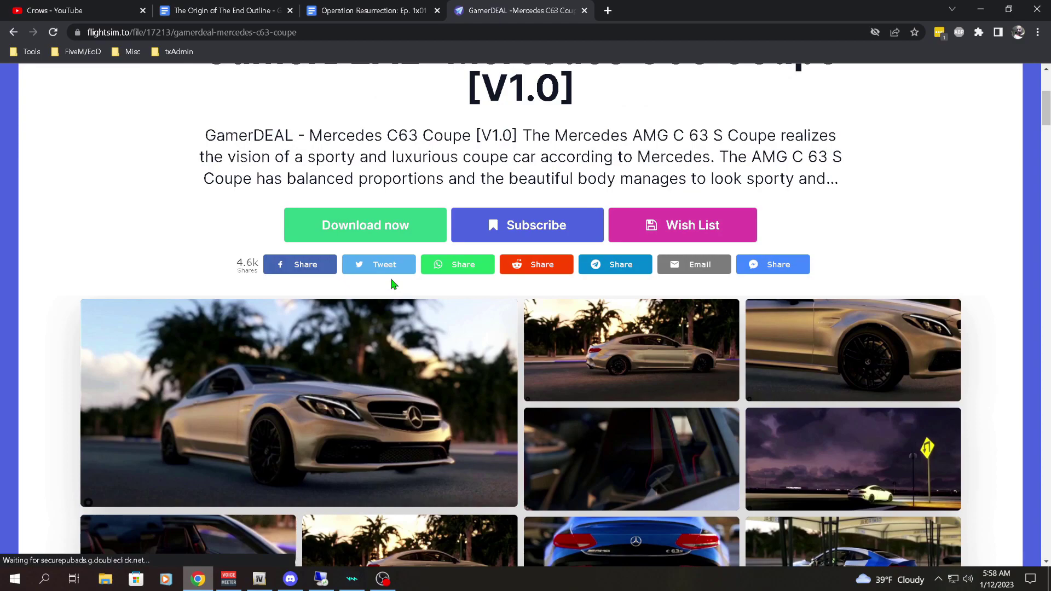
scroll(391, 282, up, 1)
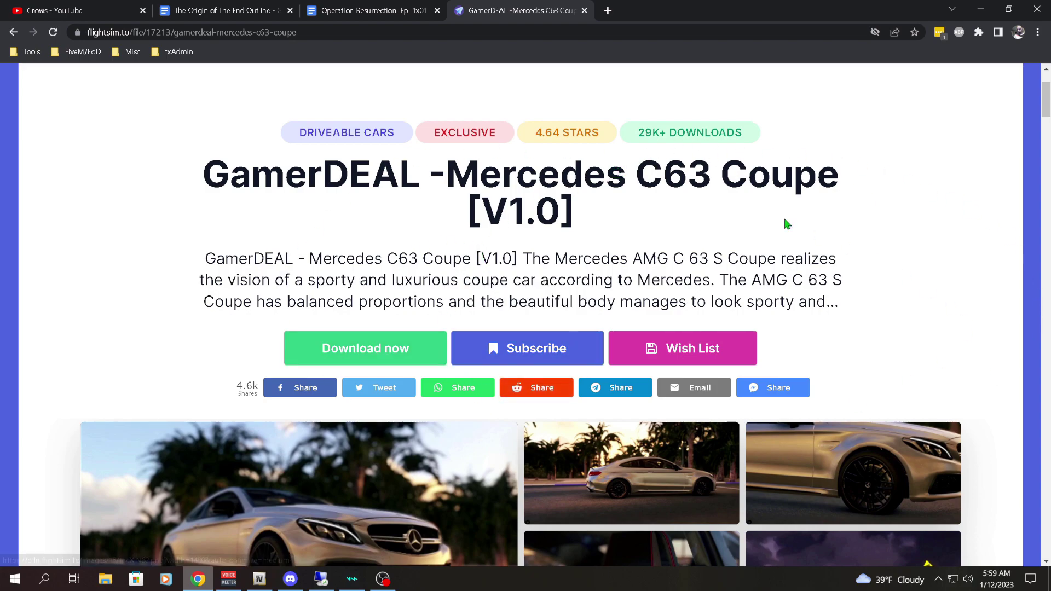
- Download the main file, version 1.0, of the GamerDEAL Mercedes C63 Coupe mod
scroll(386, 304, down, 1)
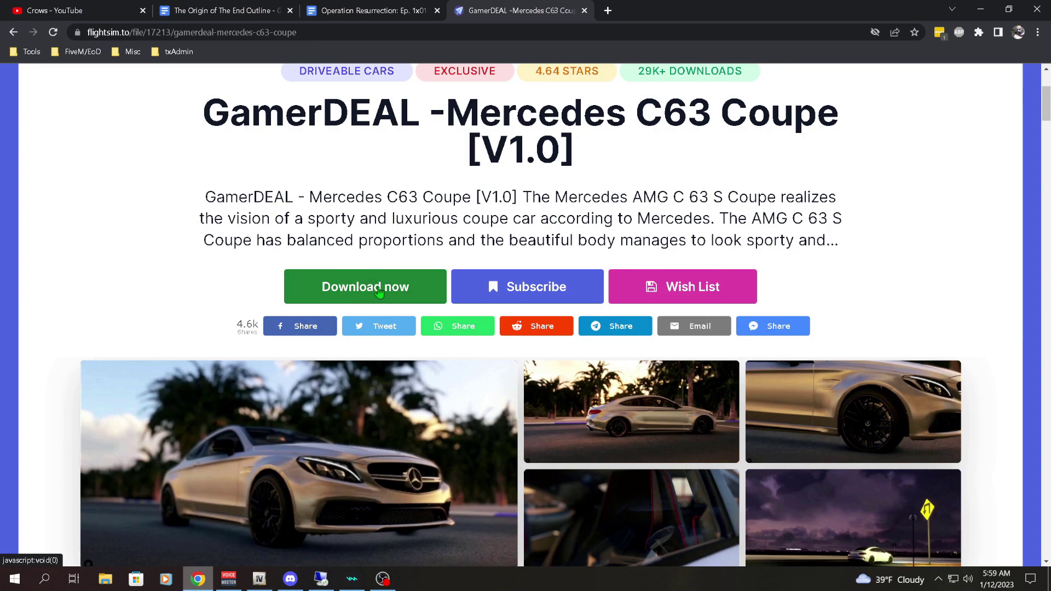
click(379, 293)
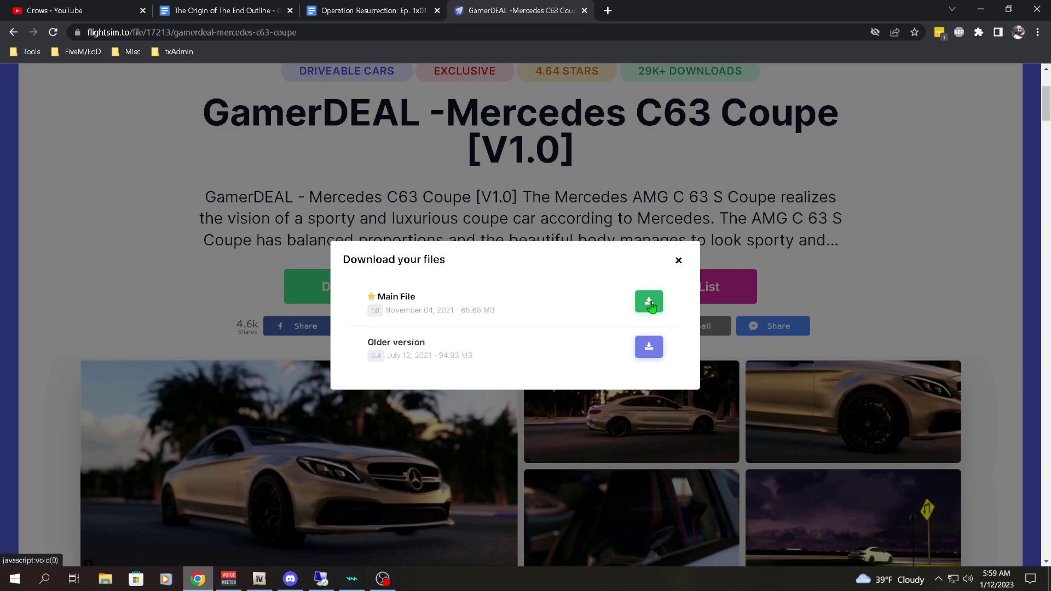
click(650, 305)
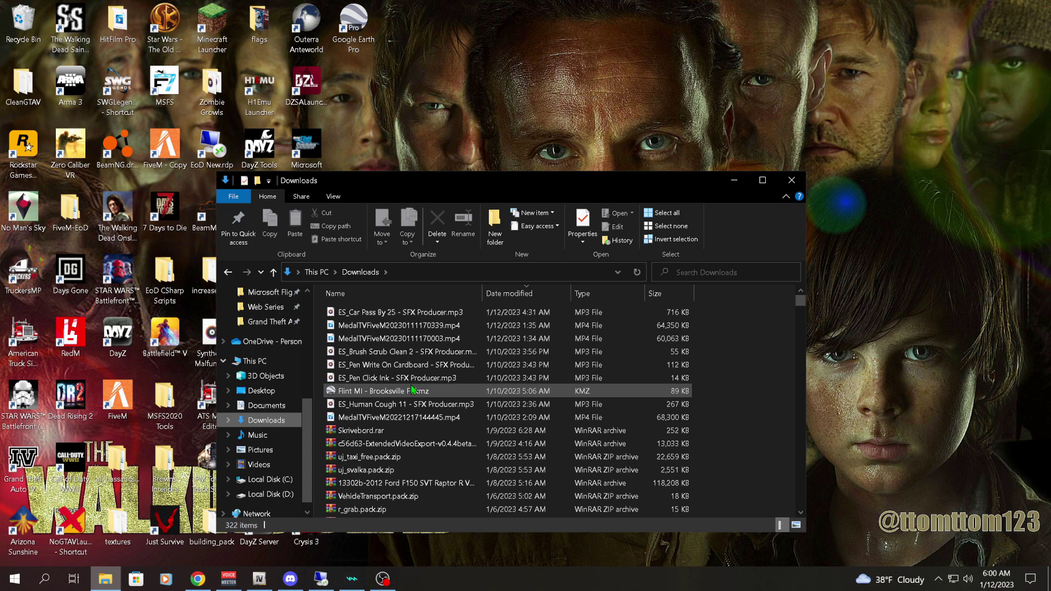
- Go from Downloads to the Community folder inside Microsoft Flight Simulator's Packages folder
scroll(269, 363, up, 2)
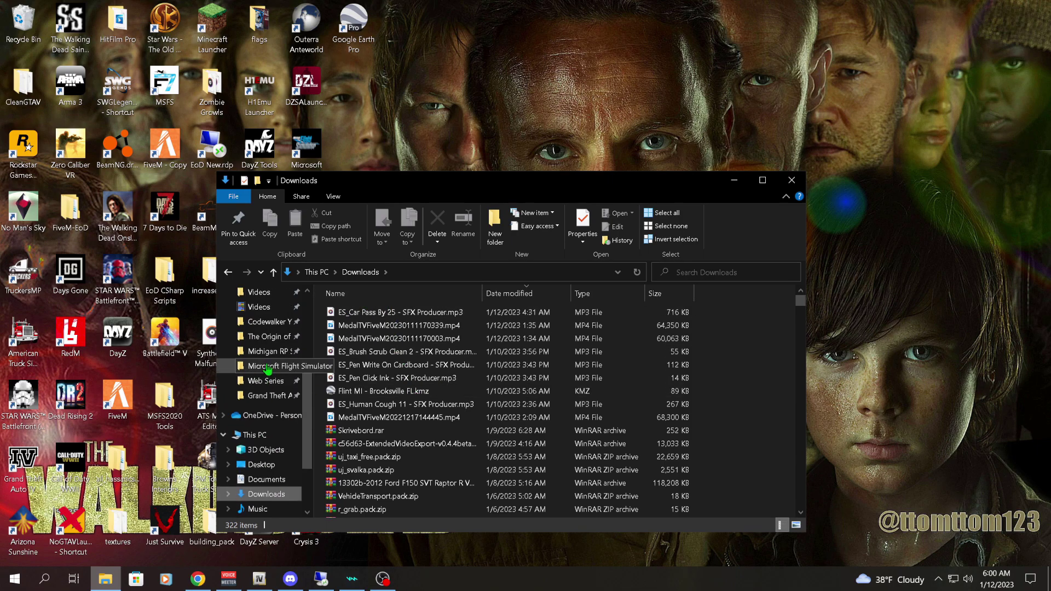
click(269, 364)
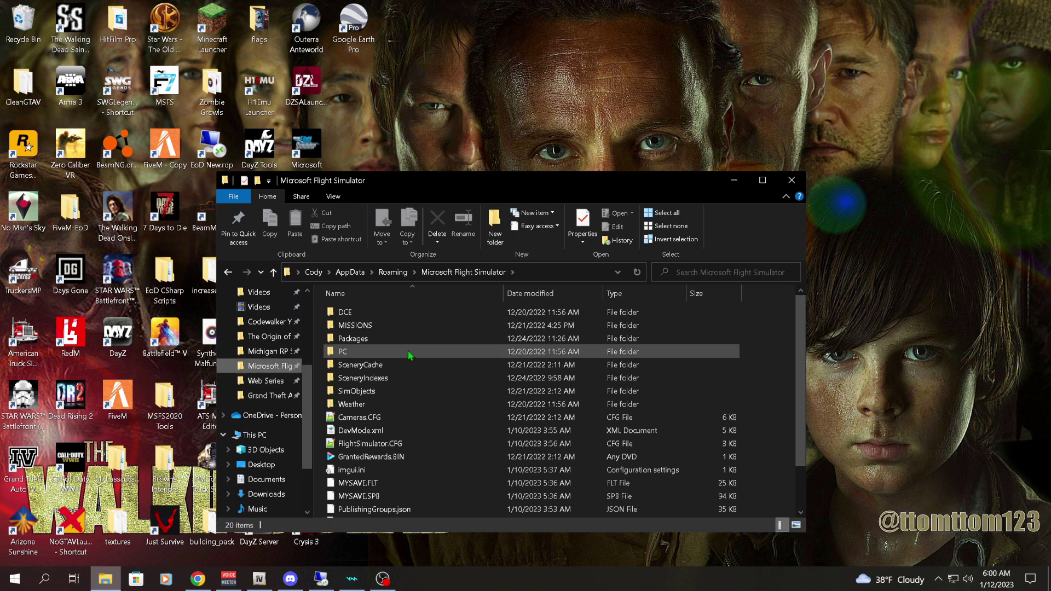
double_click(383, 337)
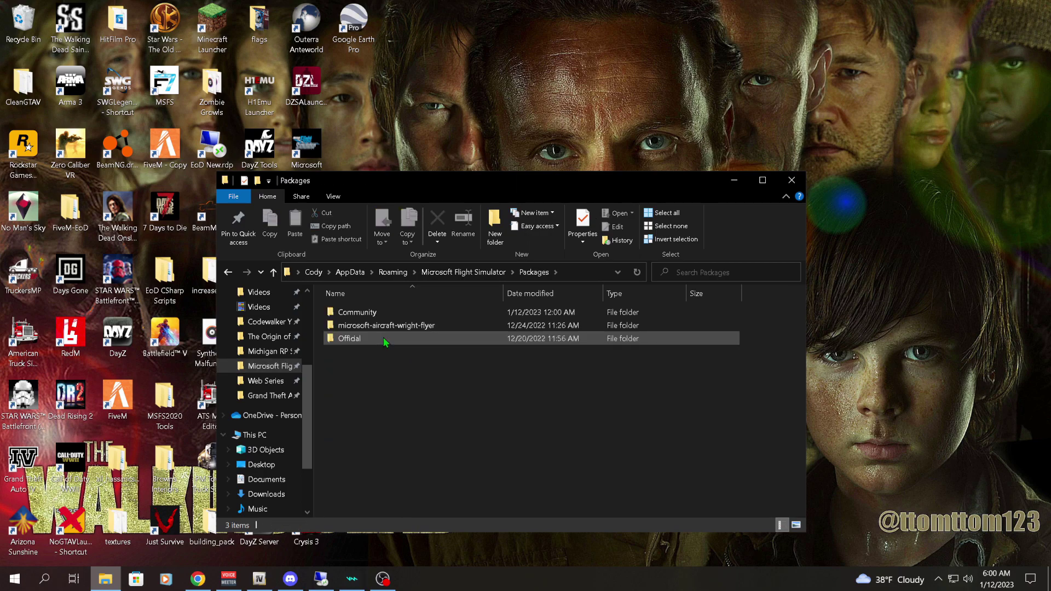
double_click(412, 313)
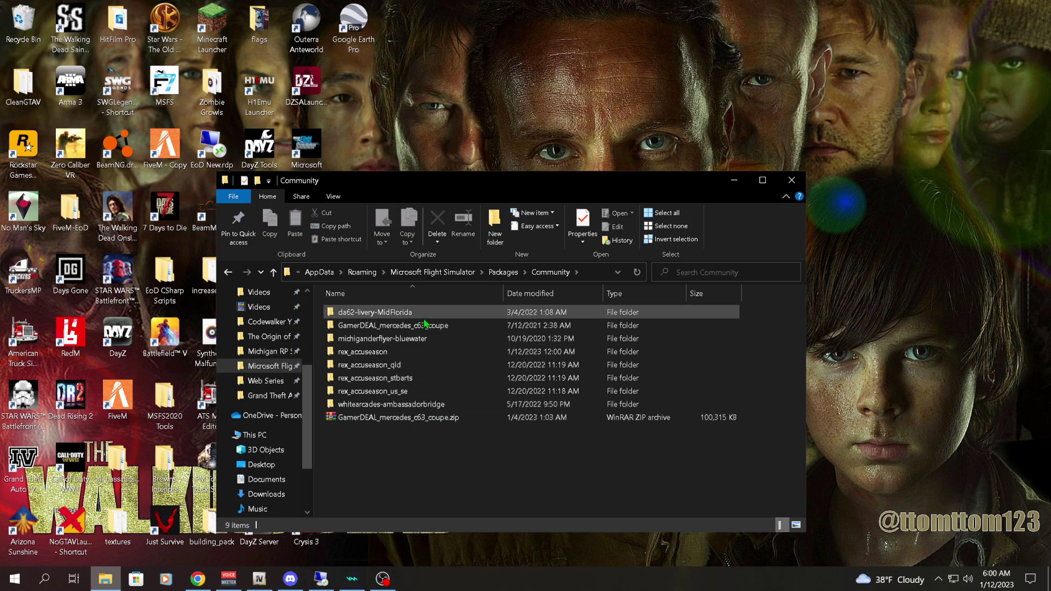
- Open the GamerDEAL_mercedes_c63_coupe mod folder inside the Community folder
click(400, 327)
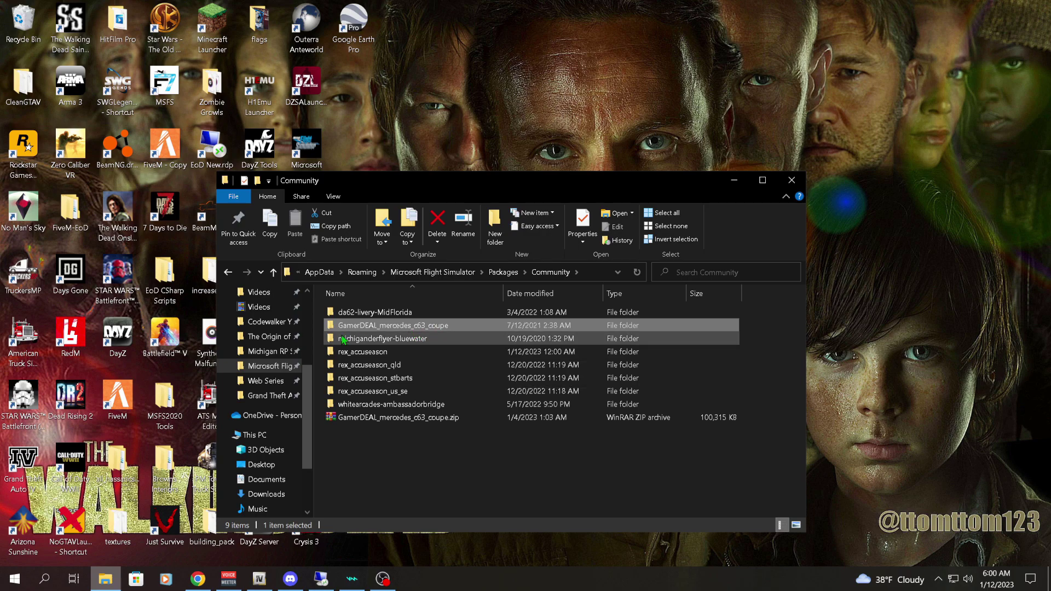
click(445, 459)
click(453, 332)
double_click(454, 332)
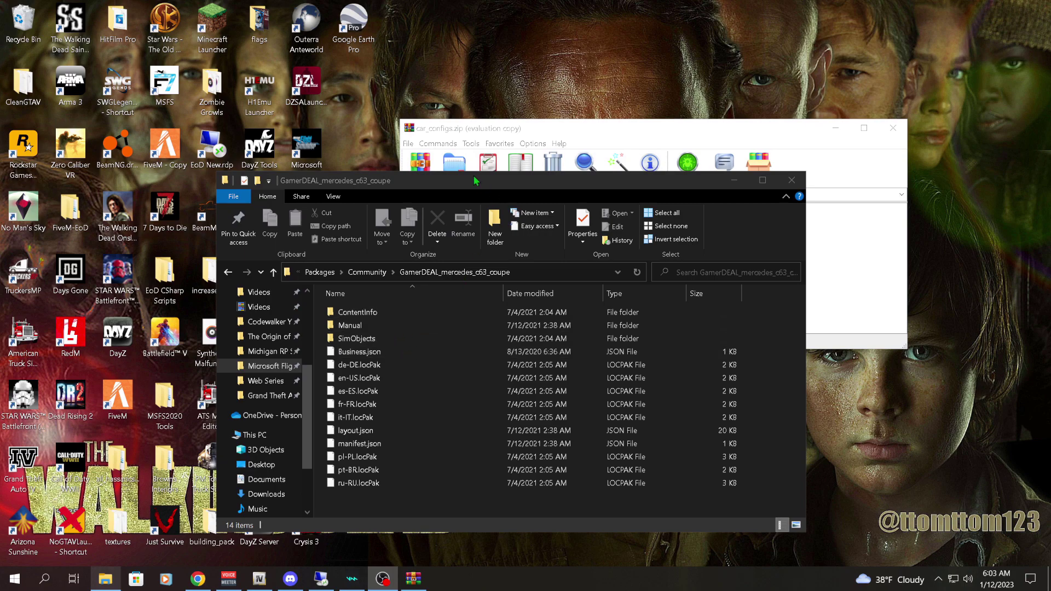
- Select all five configuration files in the car_configs.zip archive, from cameras.cfg to target_performance.cfg
click(464, 133)
click(587, 302)
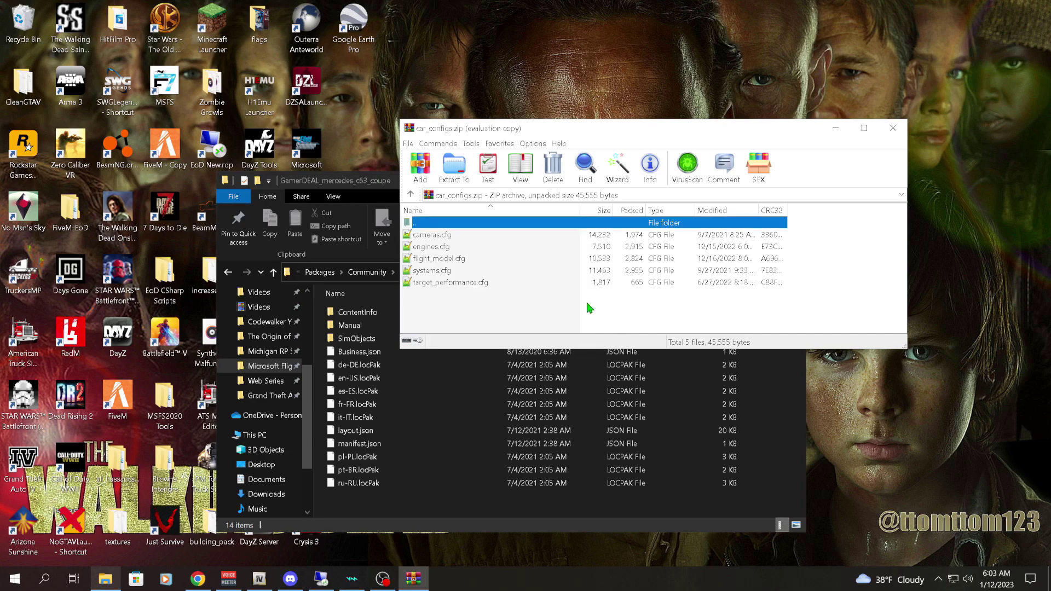
drag(463, 299, 452, 239)
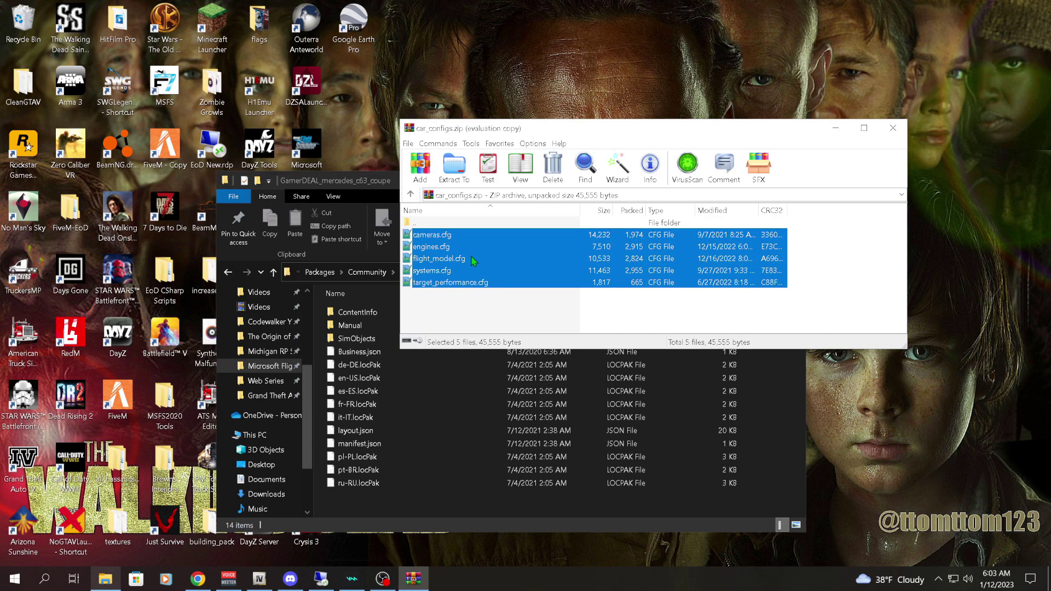
click(460, 303)
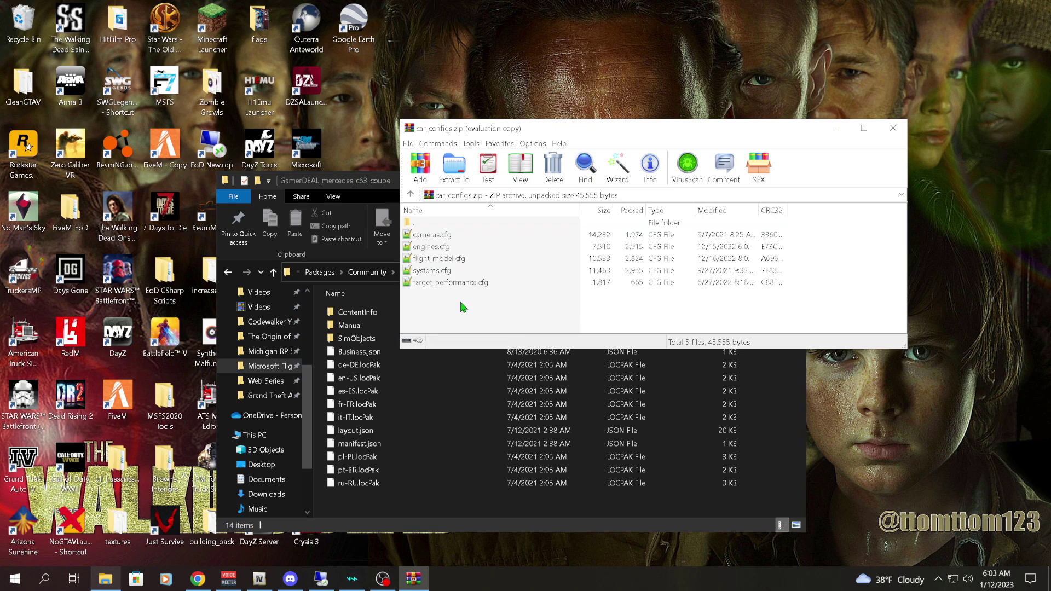
drag(449, 307, 447, 236)
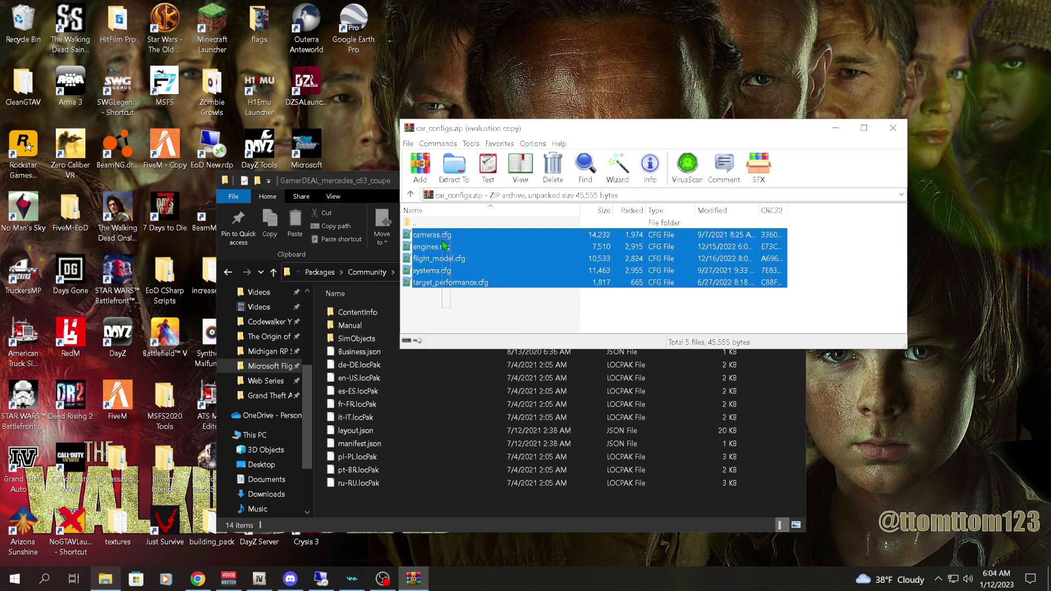
- Open the Mercedes_C63_Coupe folder under SimObjects and Airplanes in the mod folder
double_click(360, 342)
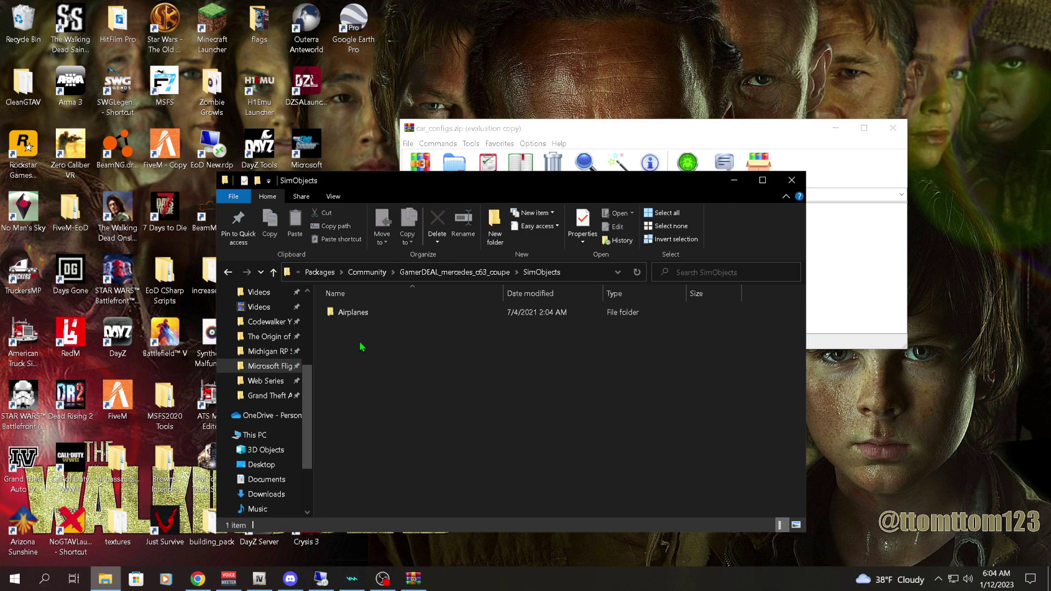
double_click(379, 314)
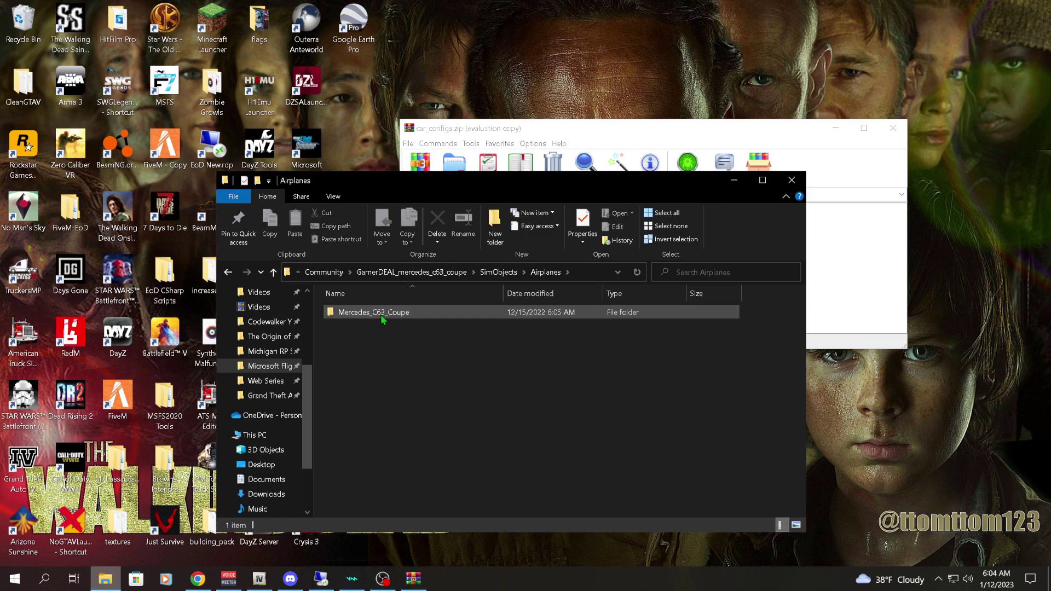
double_click(382, 317)
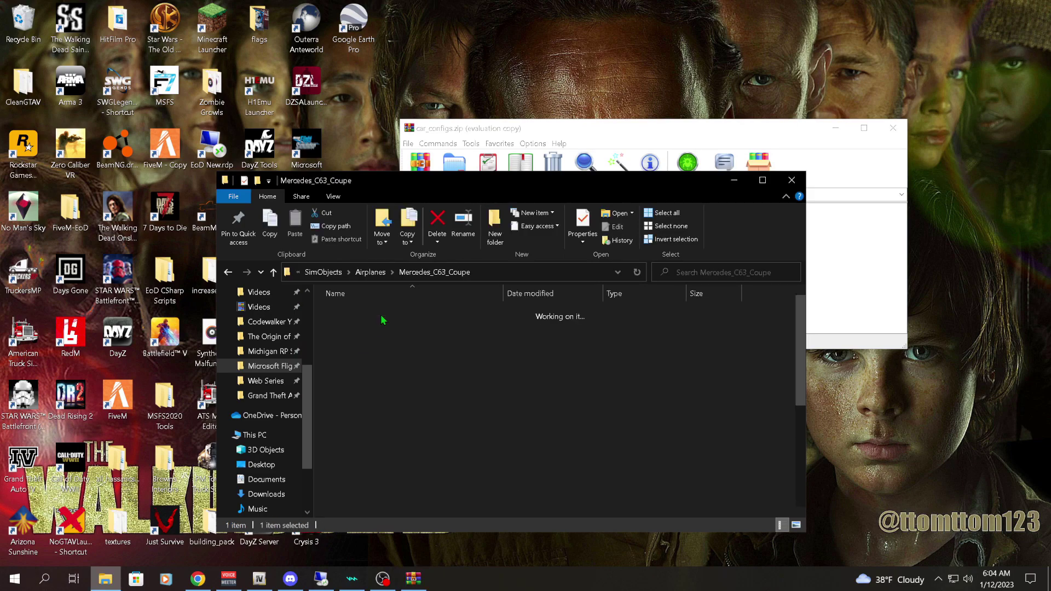
scroll(466, 338, down, 5)
scroll(466, 338, up, 5)
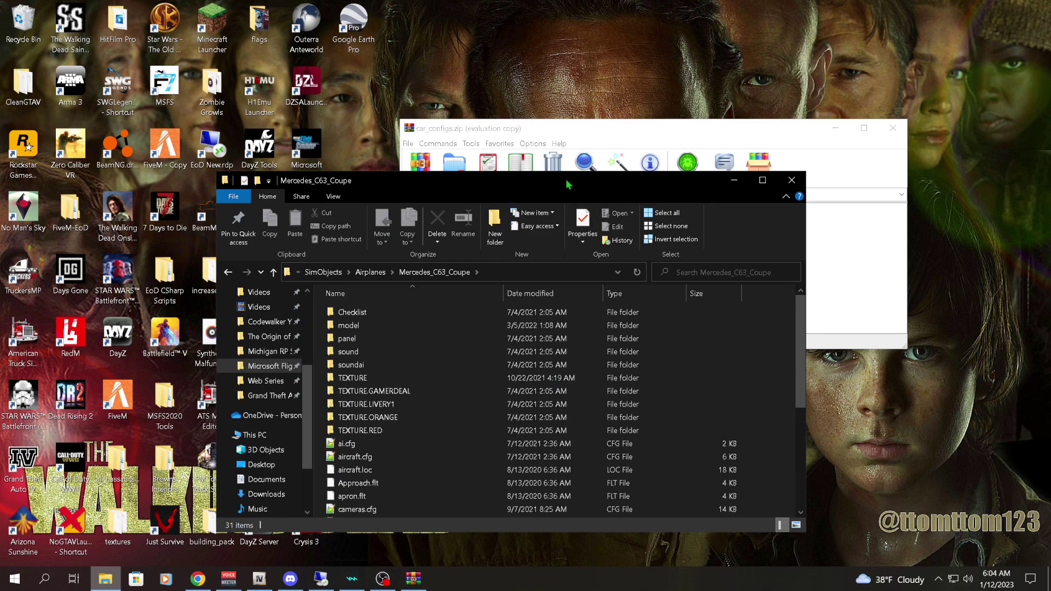
- Extract the five selected car_configs.zip files into the Mercedes_C63_Coupe folder, replacing the existing ones, and close the archive
click(562, 136)
drag(503, 282, 786, 436)
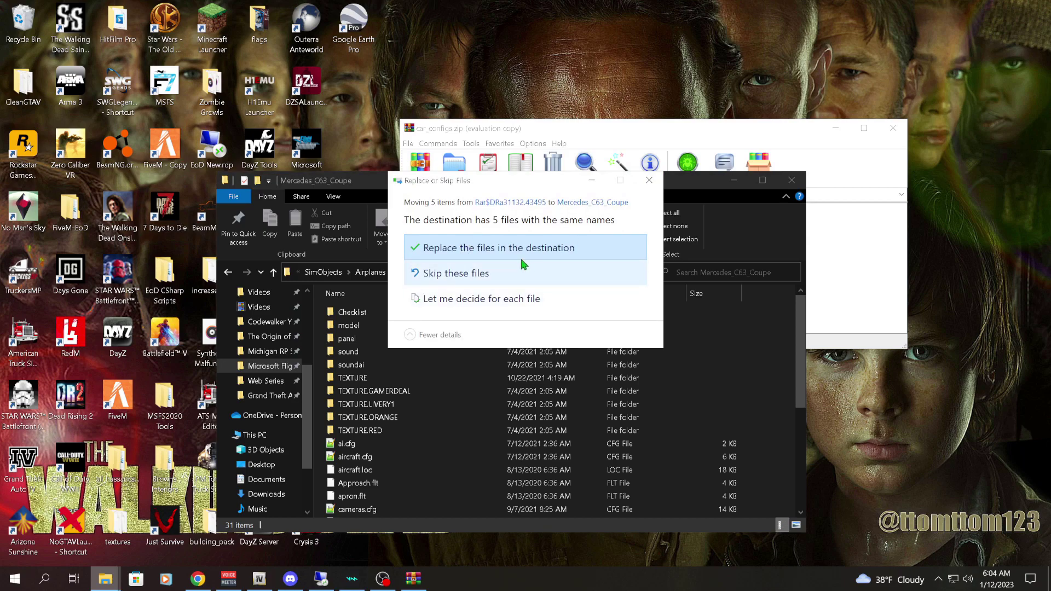
click(479, 250)
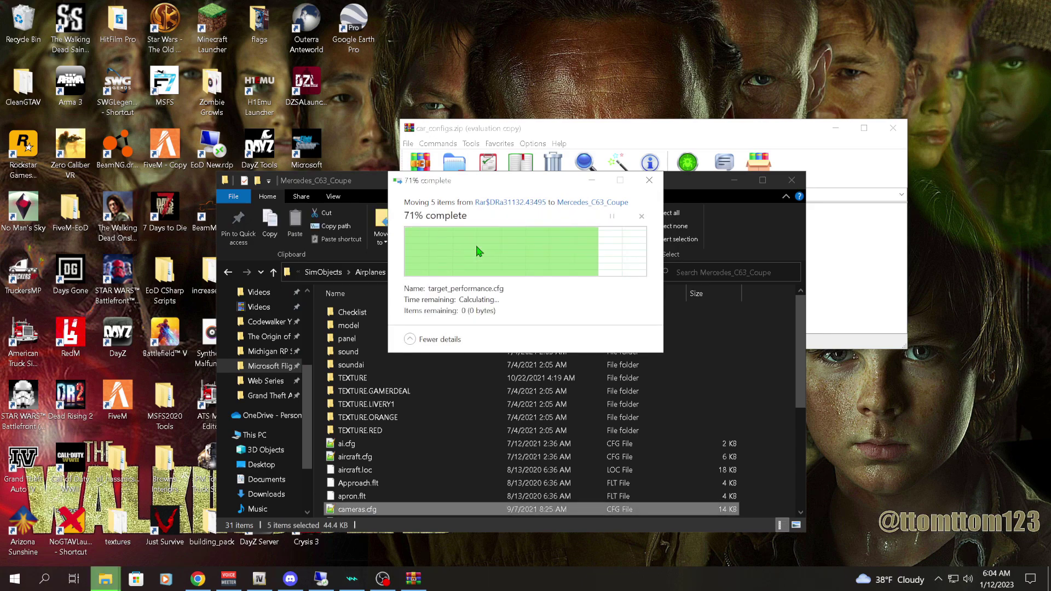
scroll(547, 356, down, 5)
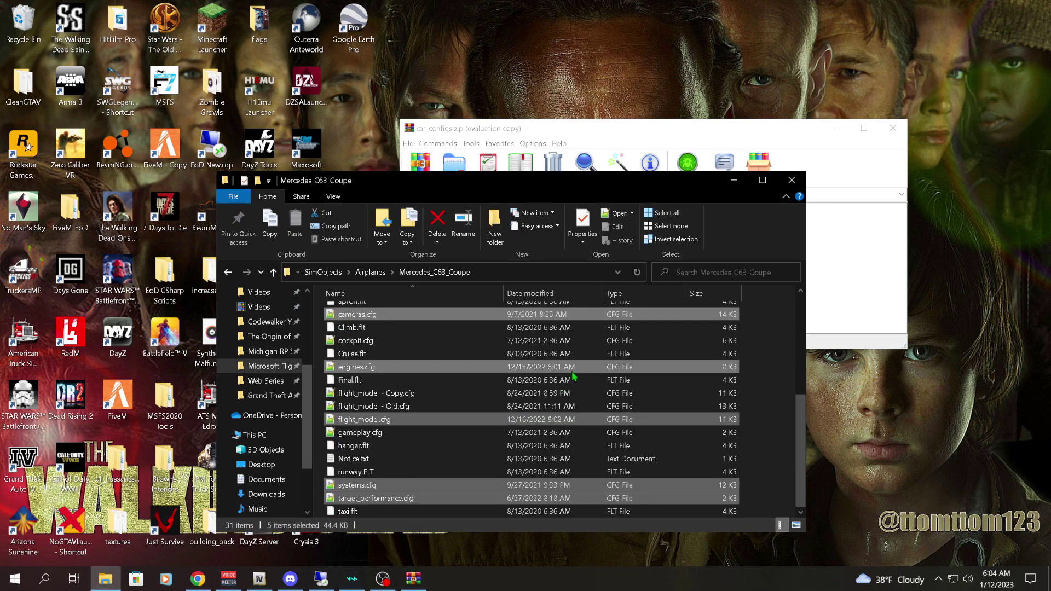
scroll(564, 367, up, 3)
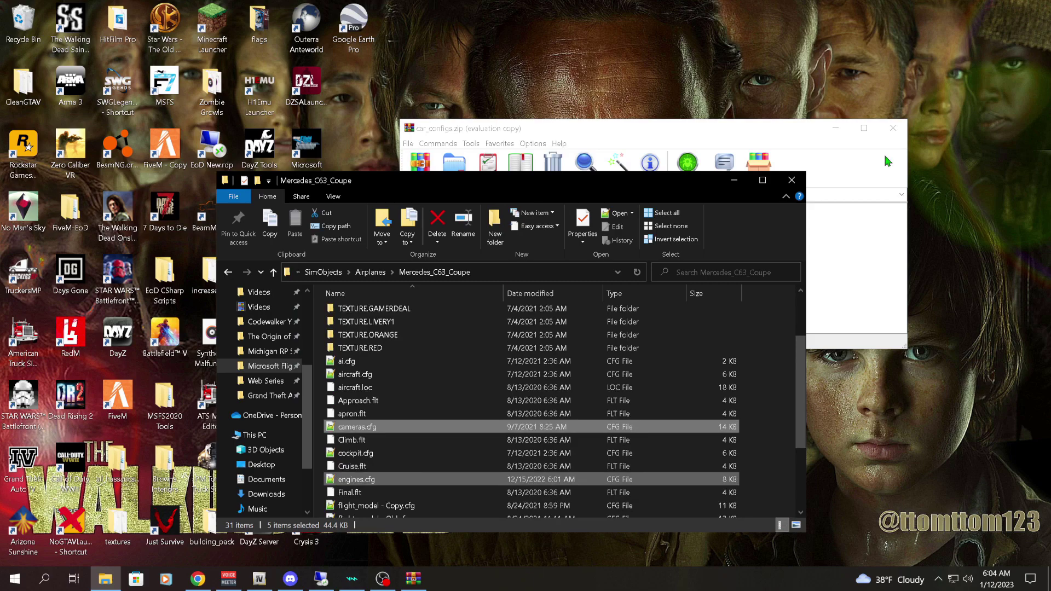
click(891, 129)
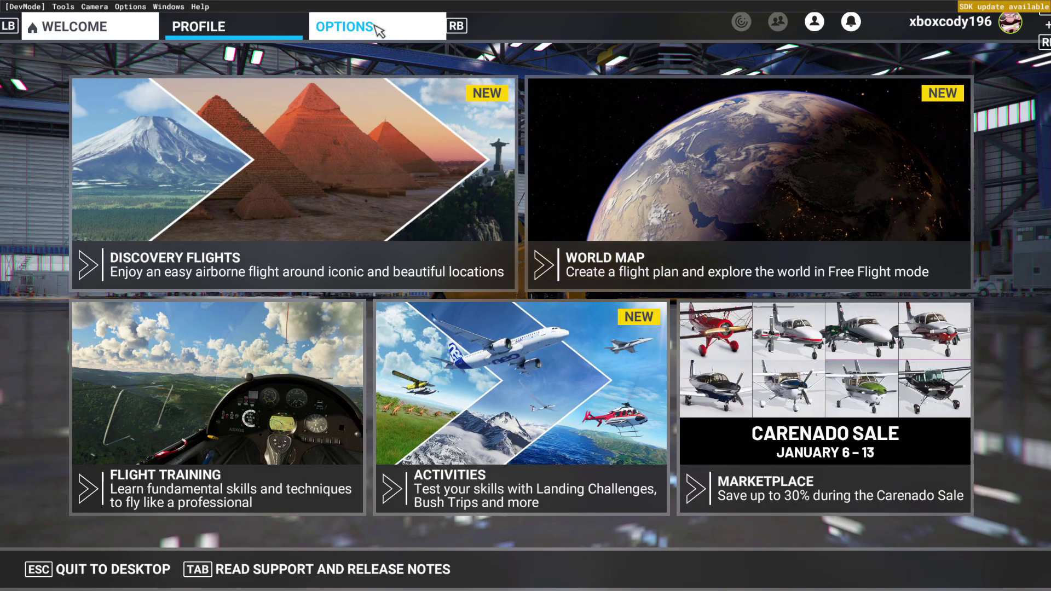
- Open the Controls Options in Microsoft Flight Simulator
click(377, 30)
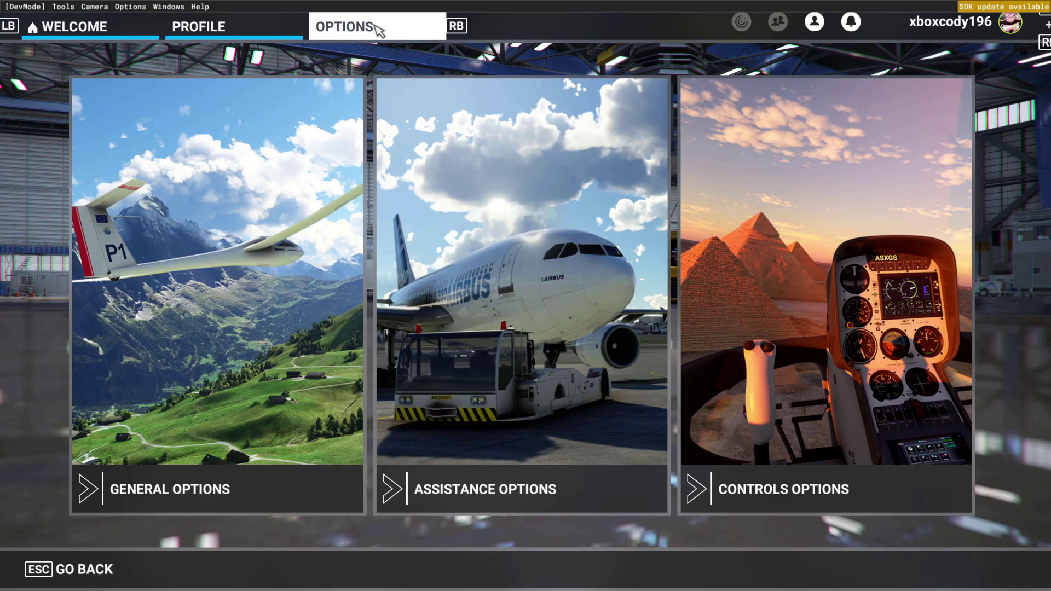
click(765, 367)
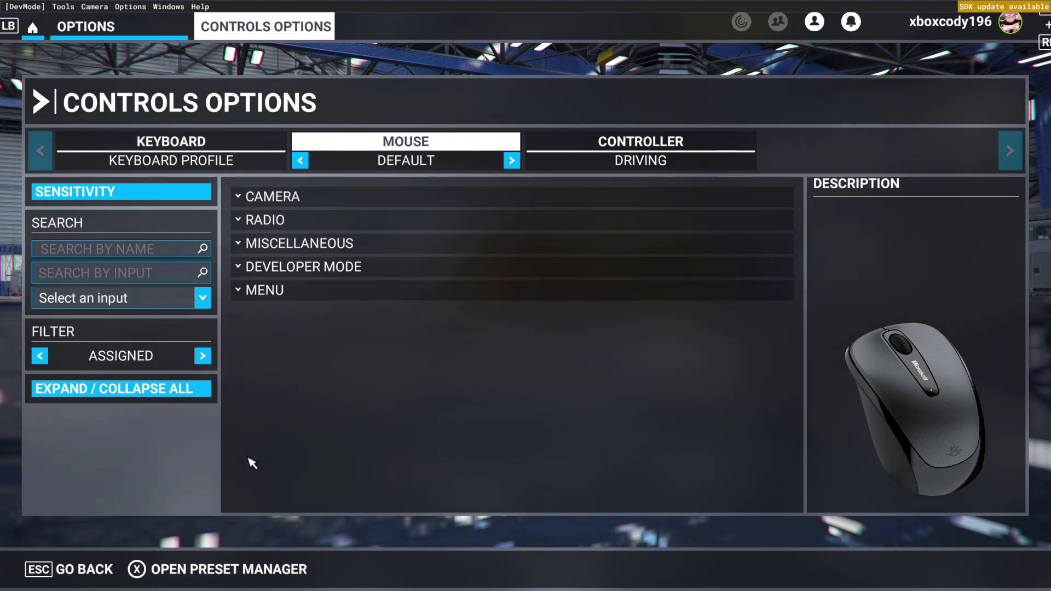
click(225, 570)
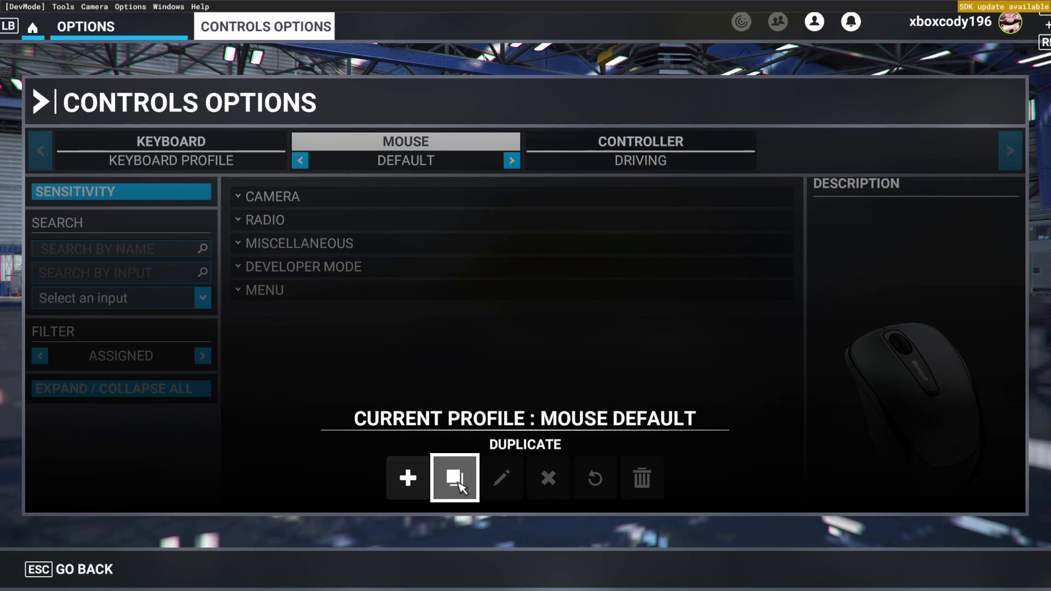
click(455, 481)
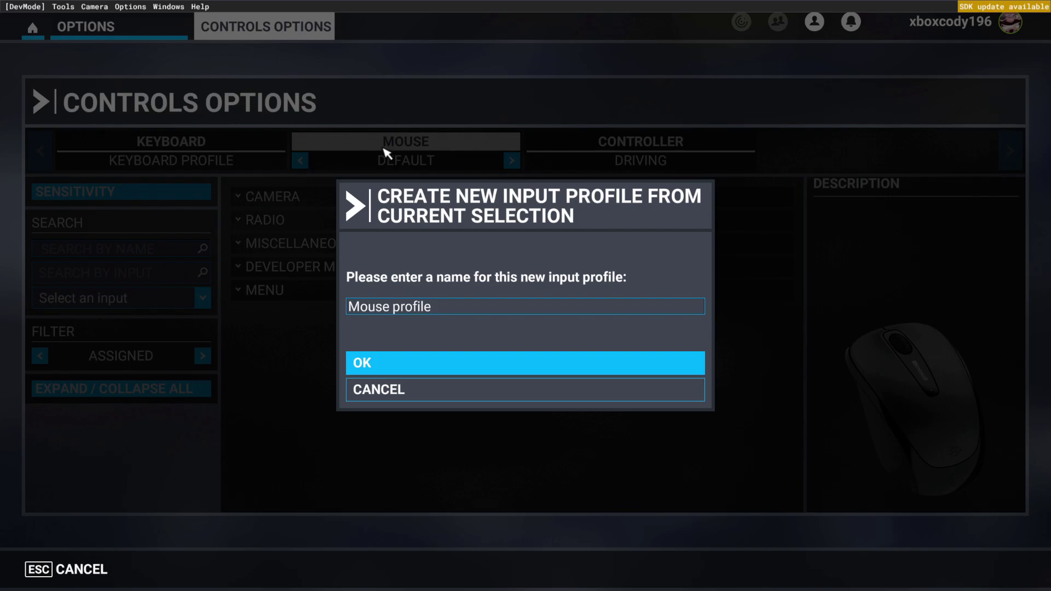
click(432, 398)
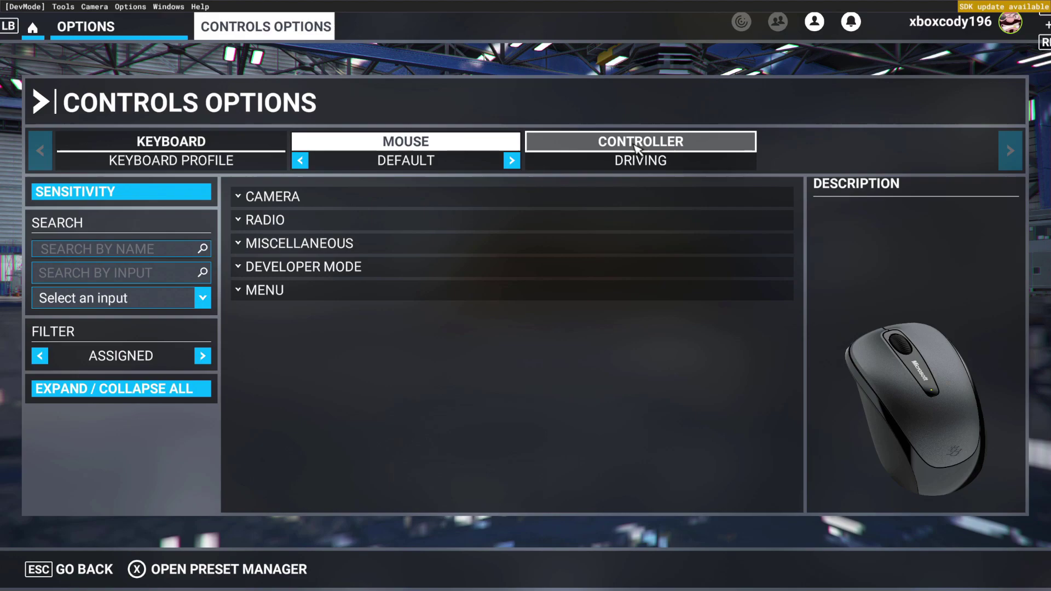
- Show the controller's bindings and switch its input profile to Default
click(636, 148)
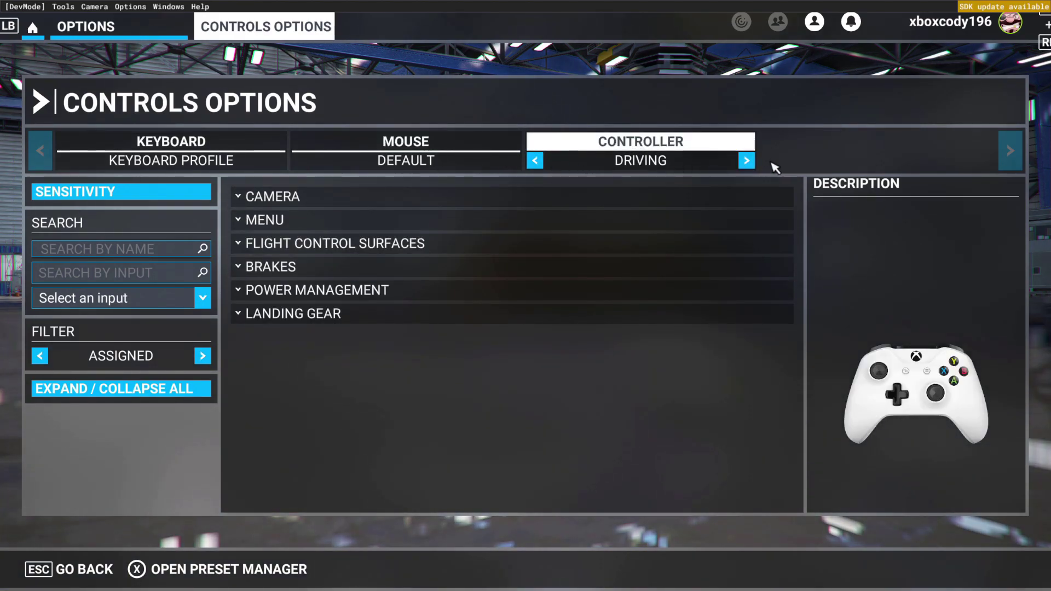
click(746, 160)
click(747, 160)
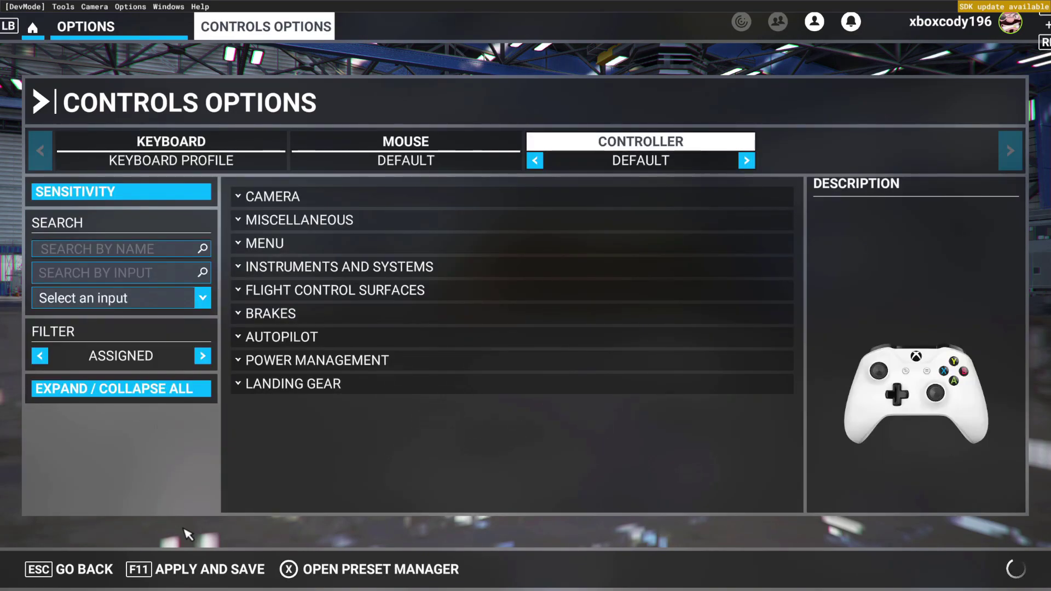
click(388, 574)
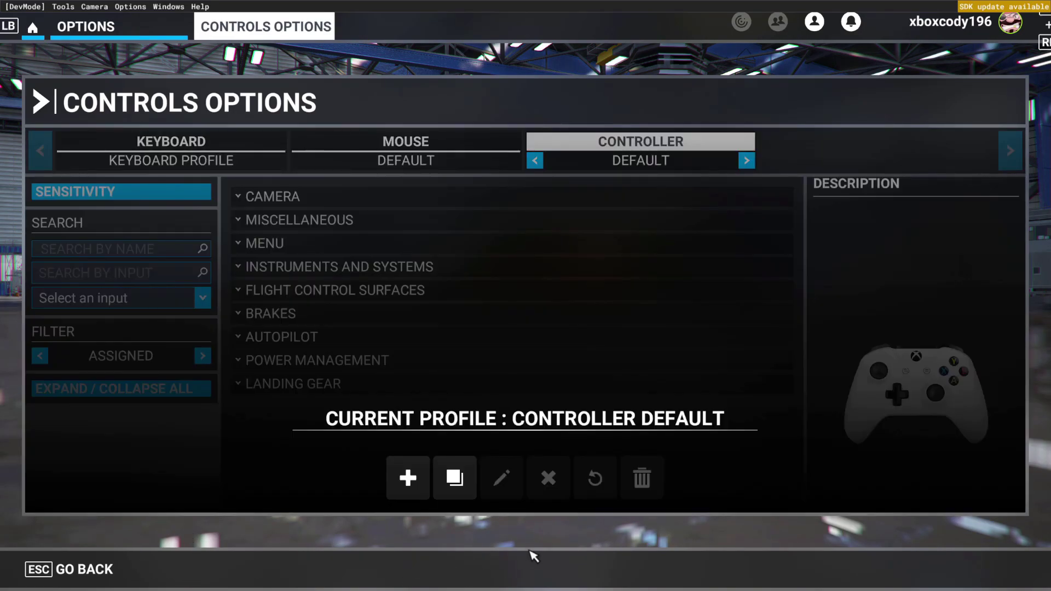
click(459, 489)
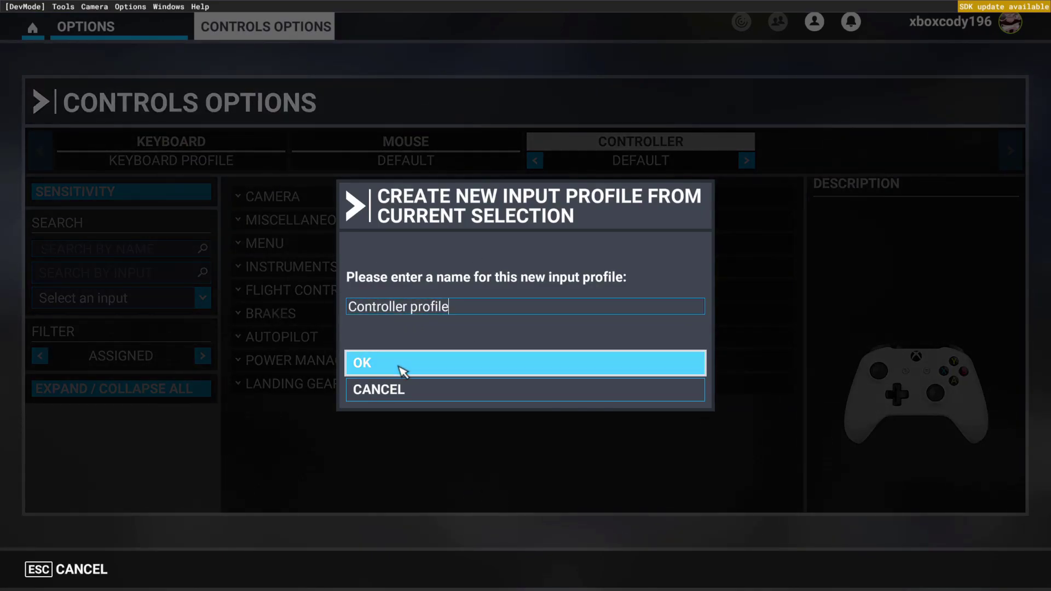
click(404, 396)
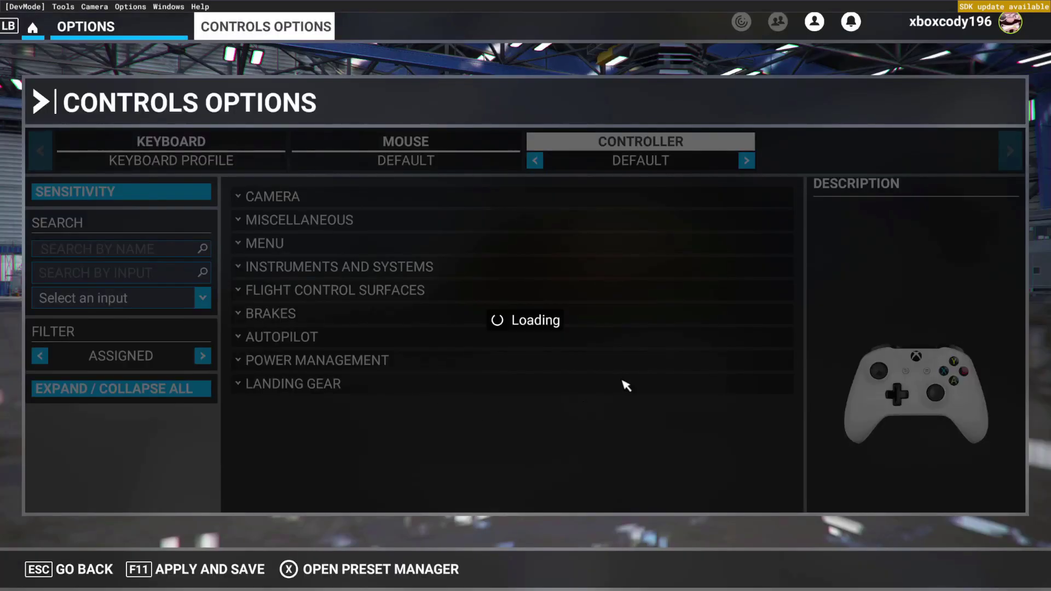
- Switch the controller back to the Driving profile, then apply and save the controls
click(535, 160)
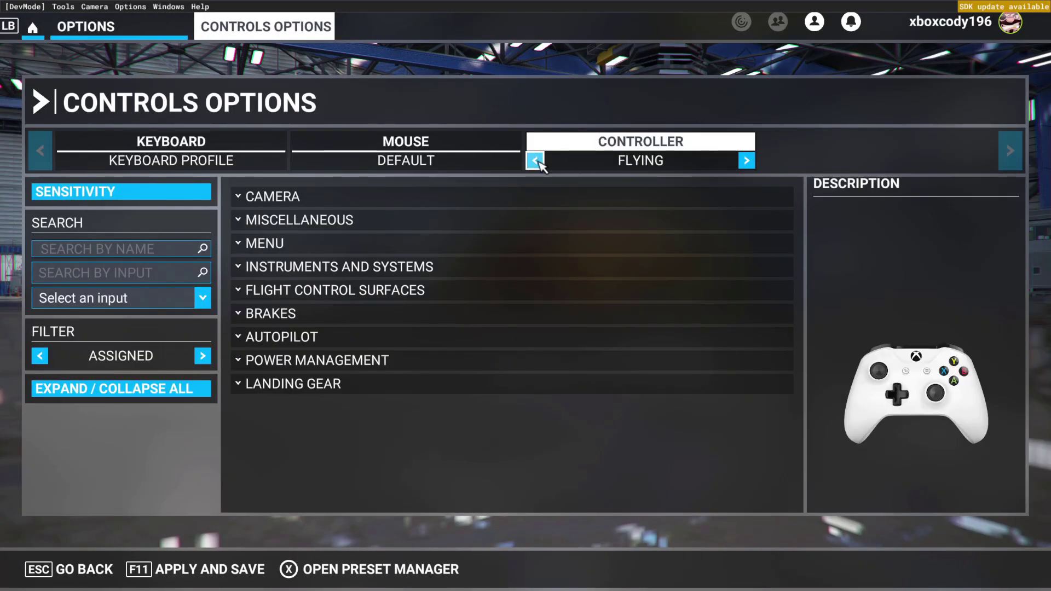
click(535, 160)
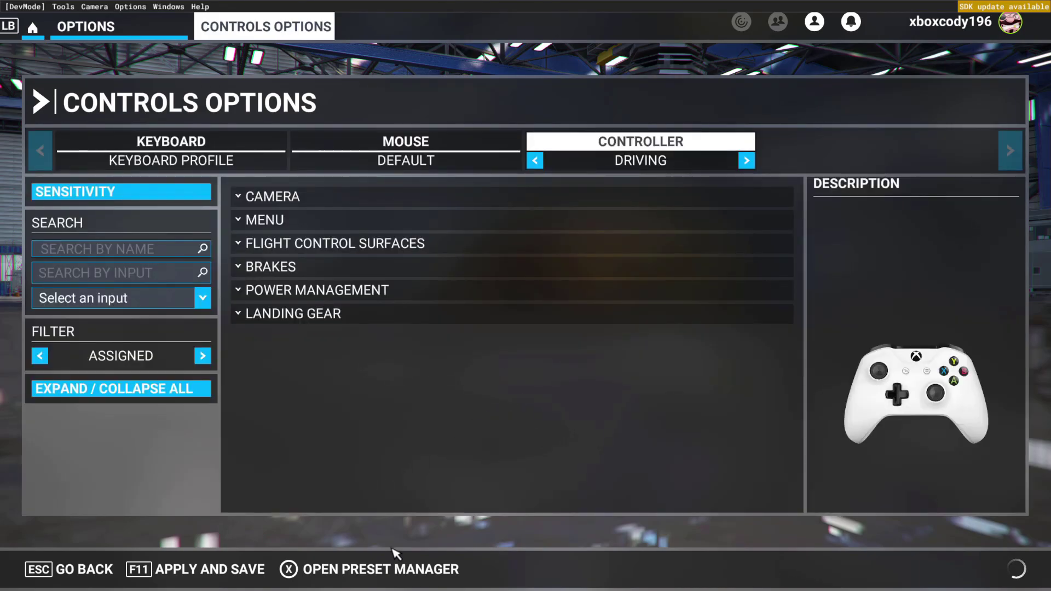
click(235, 568)
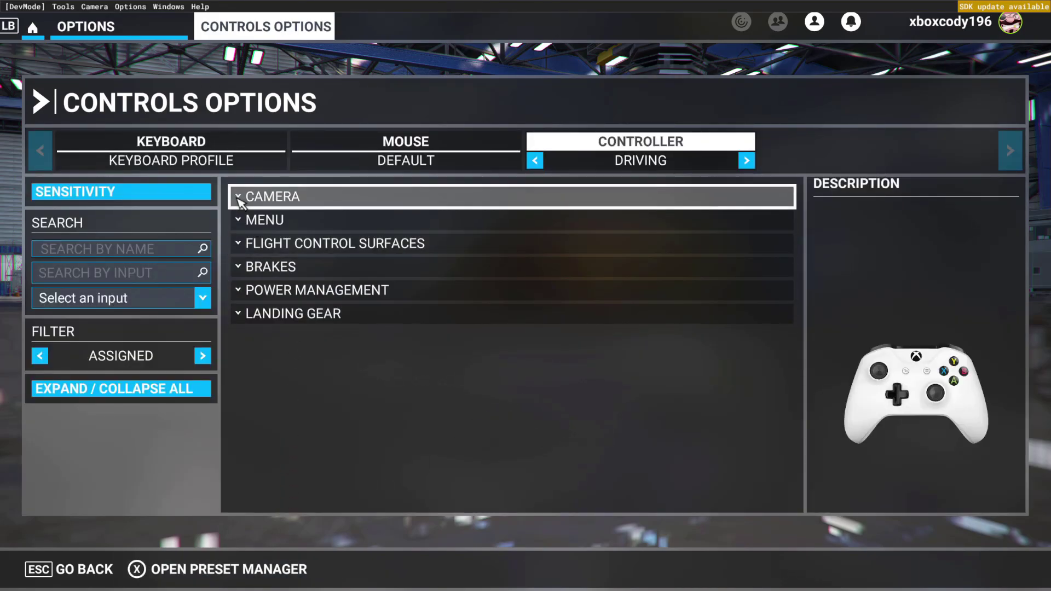
- Search the Driving controller profile for "Throttle" and review the throttle bindings
click(171, 248)
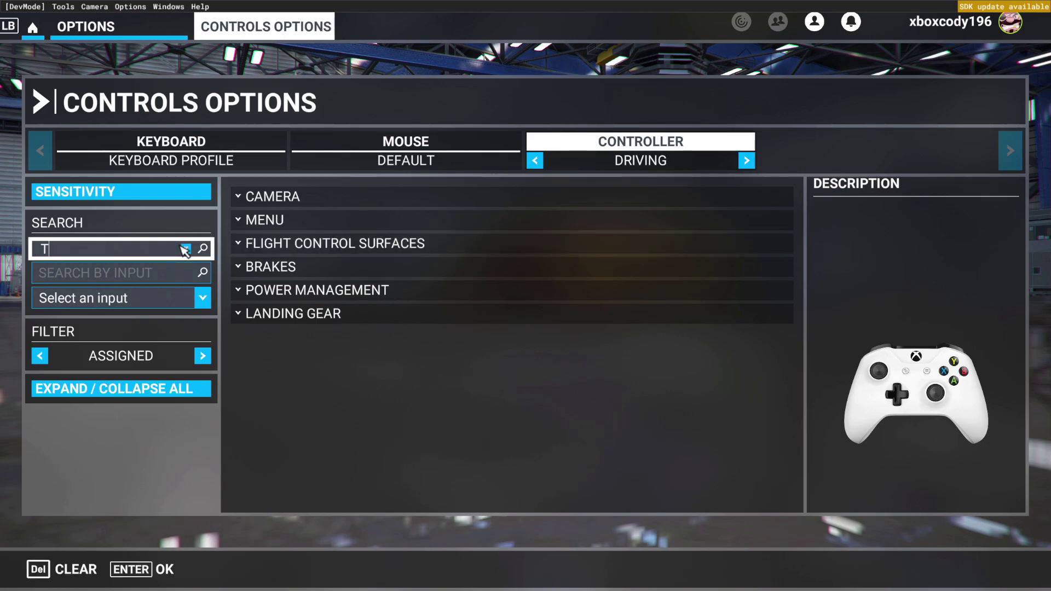
text(Throttle)
key(Return)
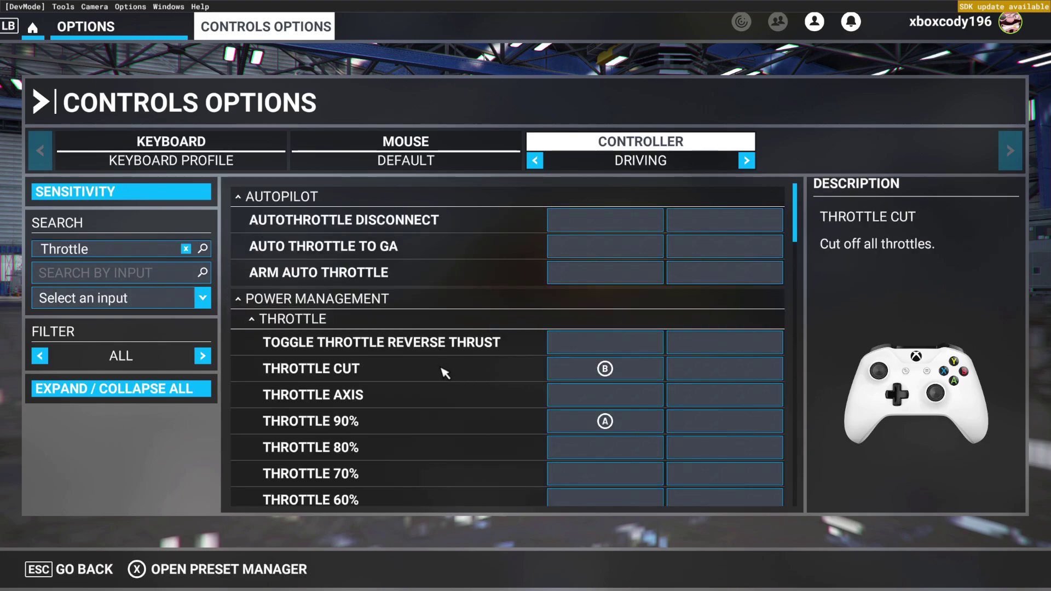
scroll(605, 368, down, 2)
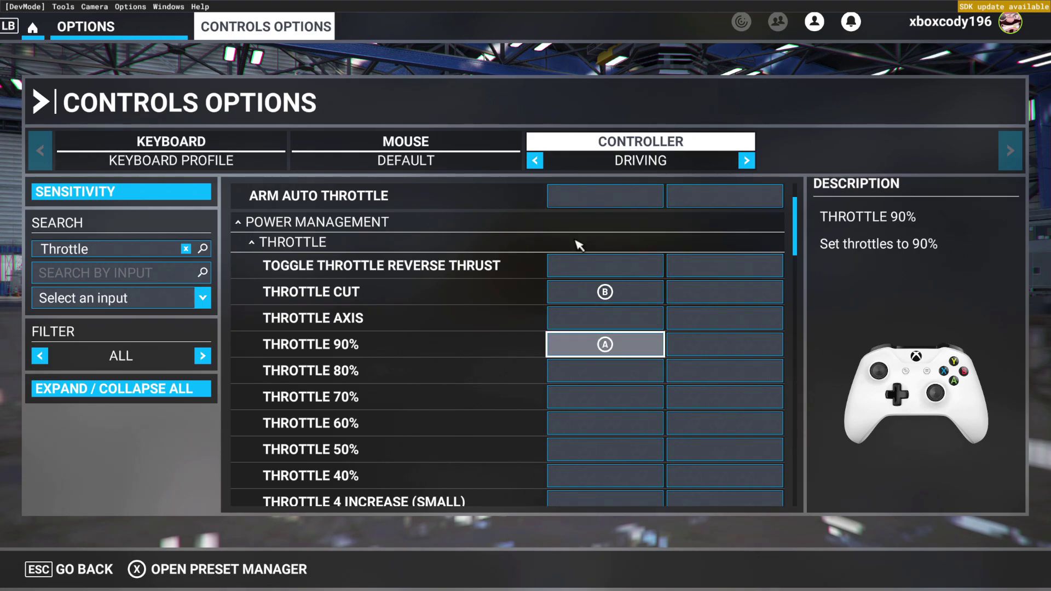
- Search the Driving controller profile for "rudder" and review the rudder axis and trim bindings
click(109, 249)
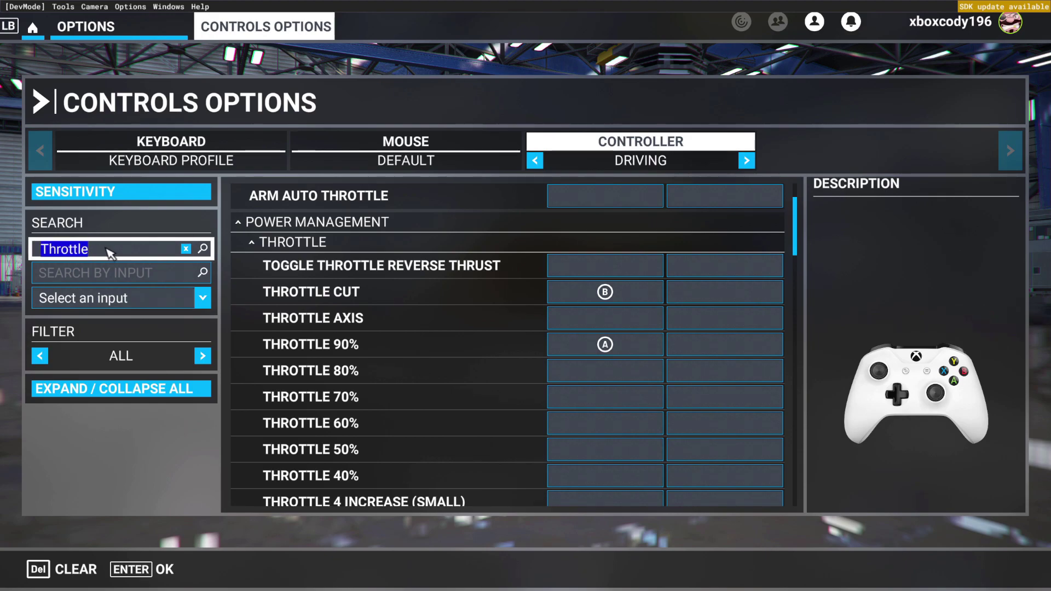
text(rudder)
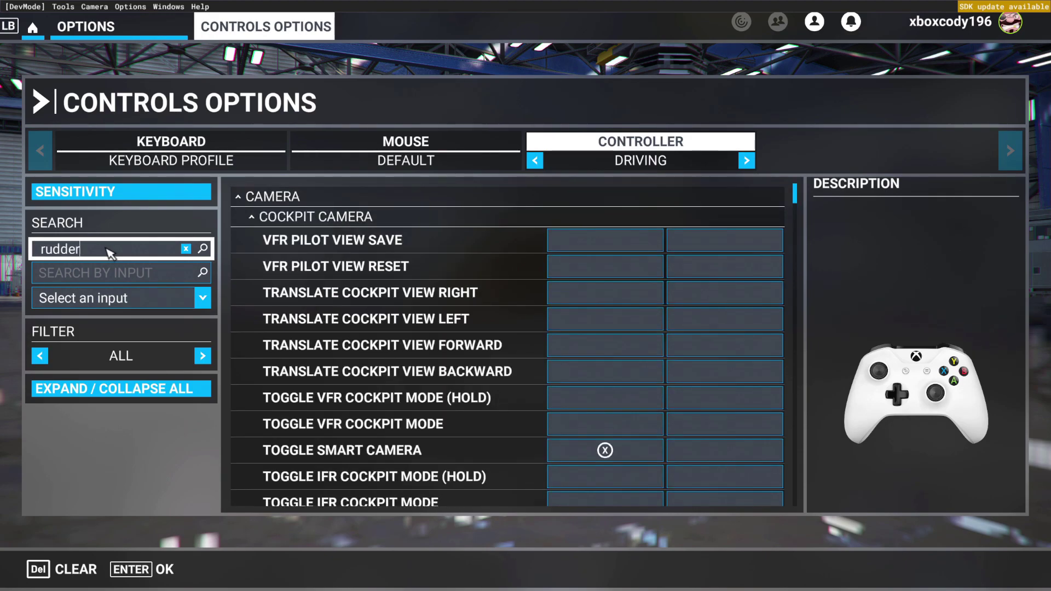
key(Return)
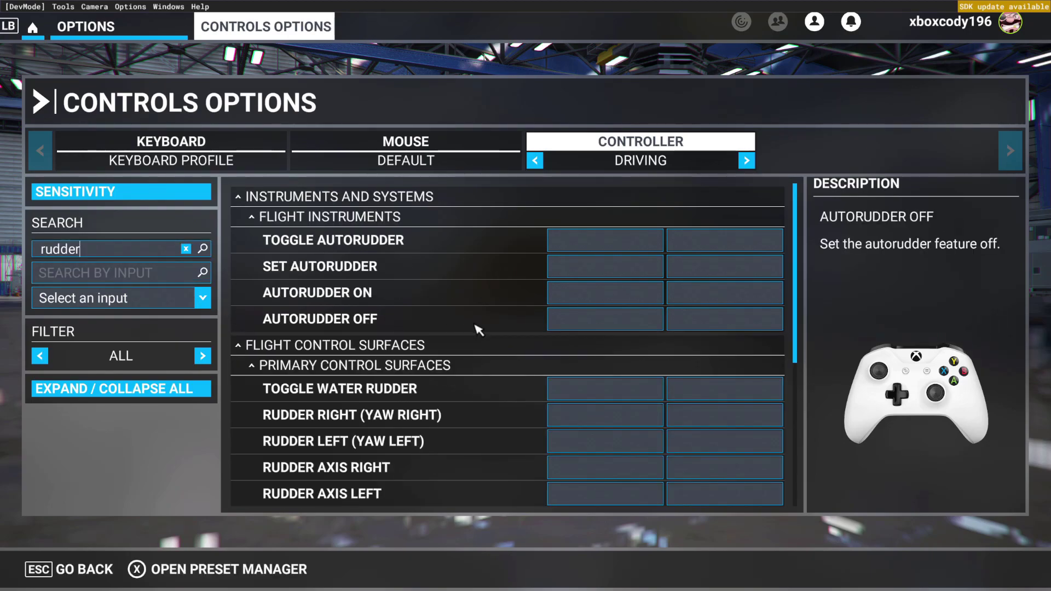
scroll(485, 319, down, 5)
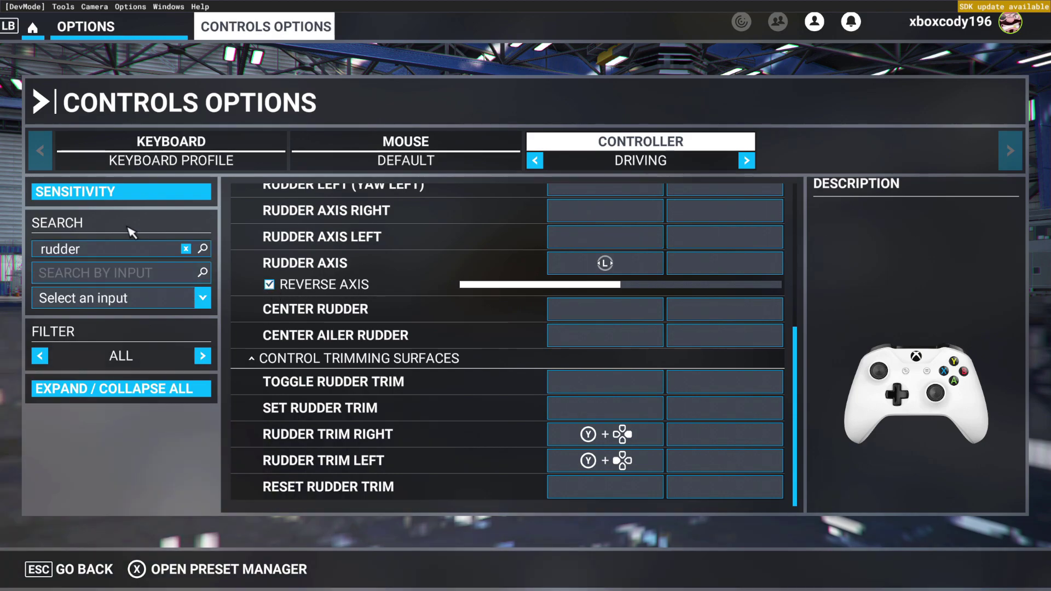
- Search the Driving controller profile for "ailerons" to check the ailerons axis binding
click(122, 250)
key(Return)
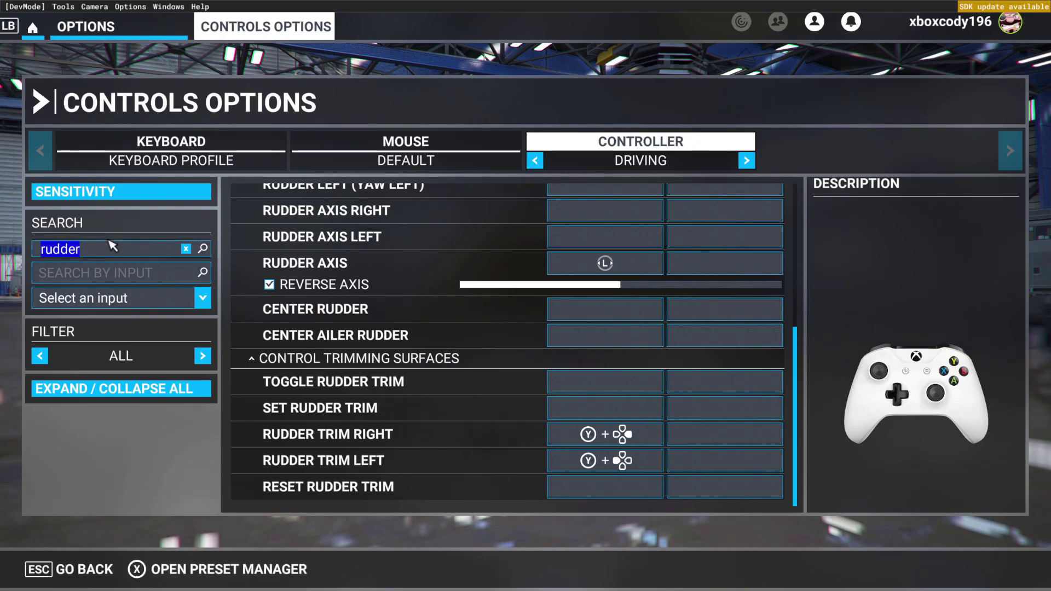
text(ailerons)
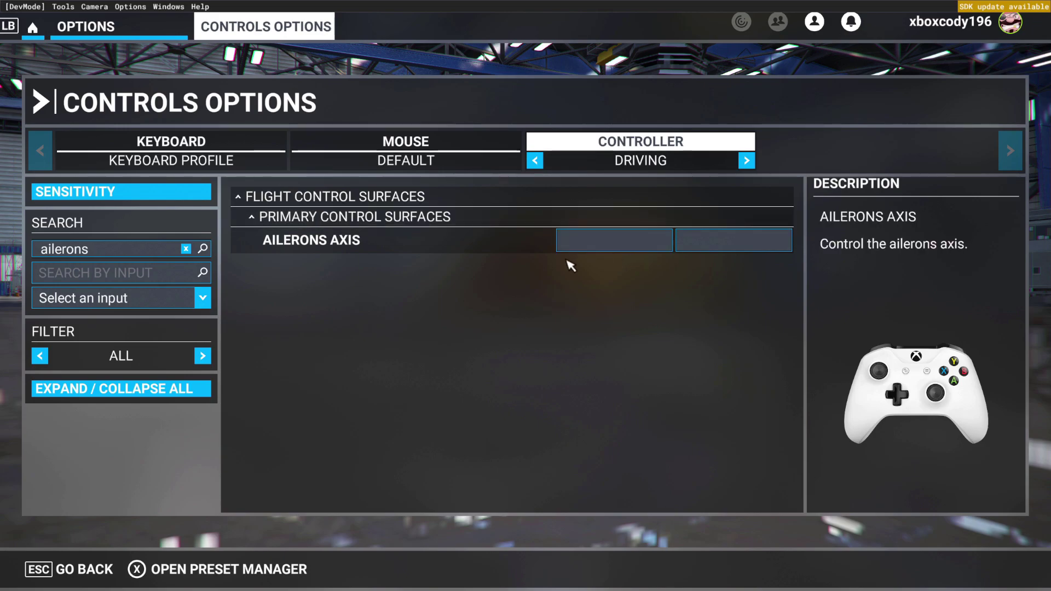
- Clear the name search so the full list of controller commands is listed again
click(134, 253)
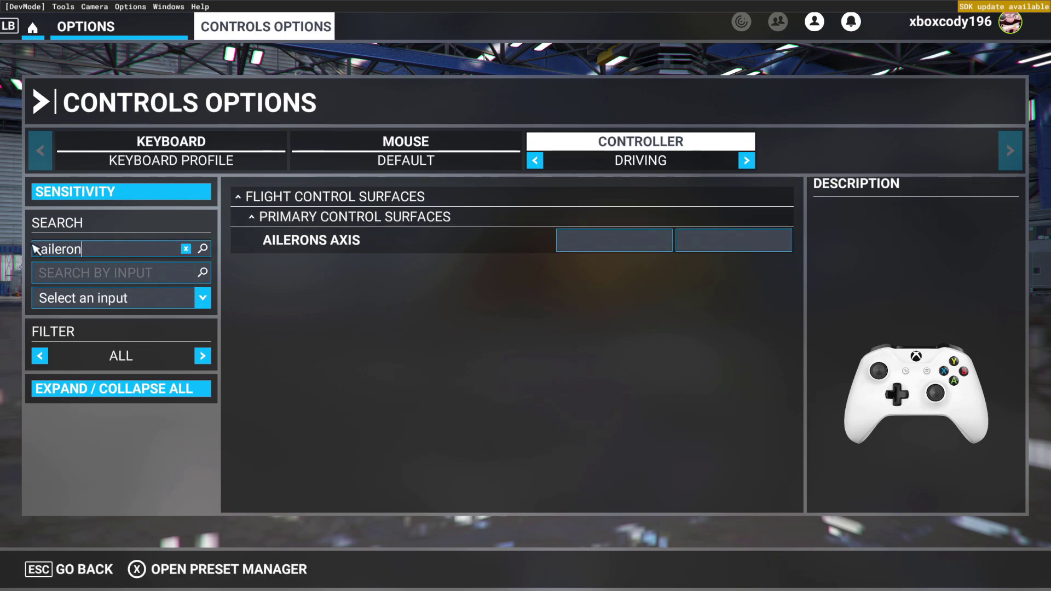
key(BackSpace)
key(BackSpace)
key(BackSpace)
key(BackSpace)
key(Delete)
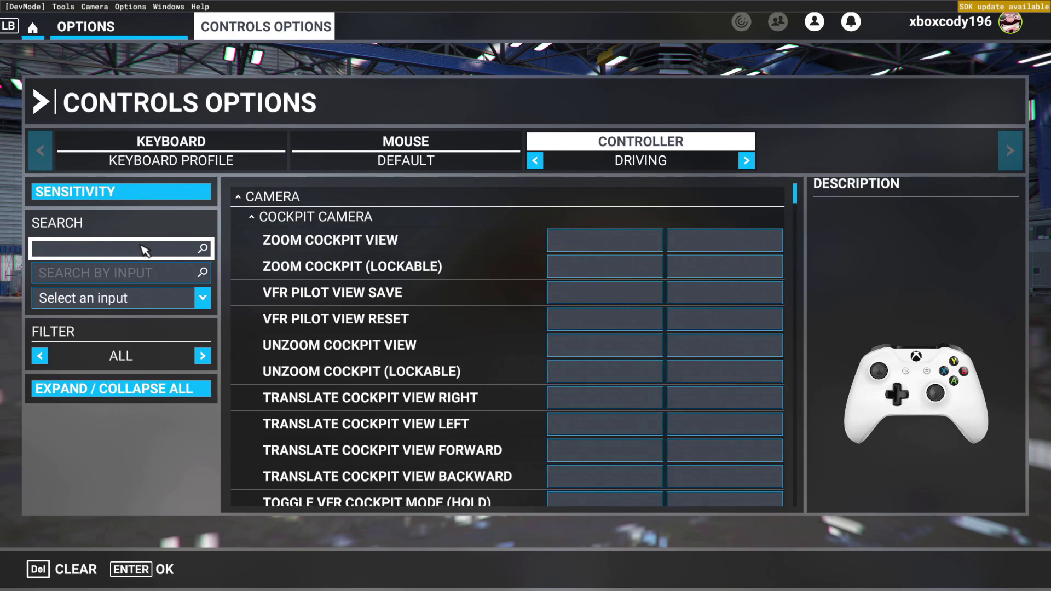
key(Return)
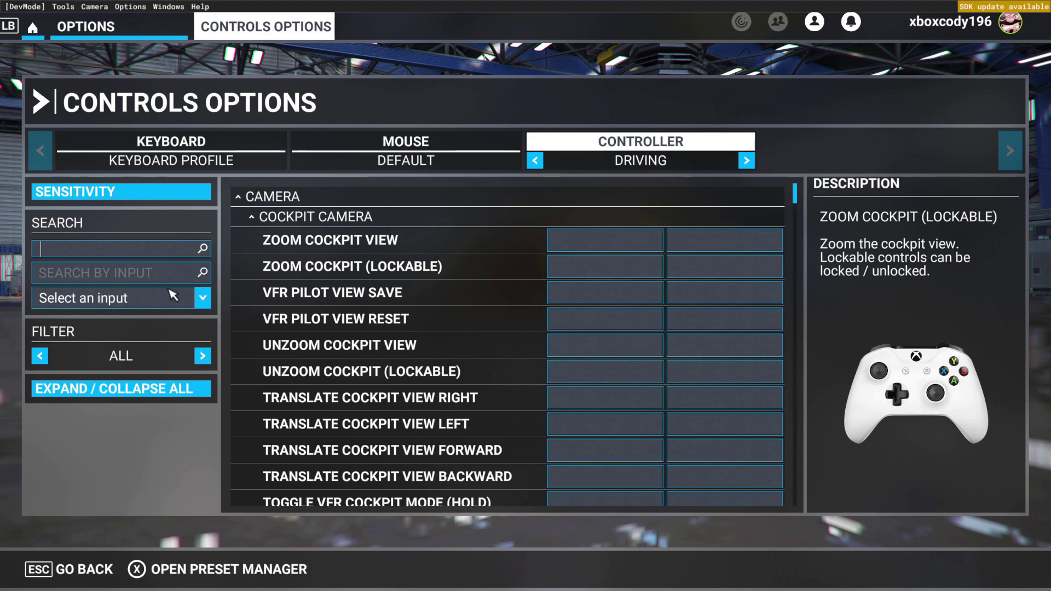
- Switch to the keyboard's bindings and search them for "Throttle"
click(220, 151)
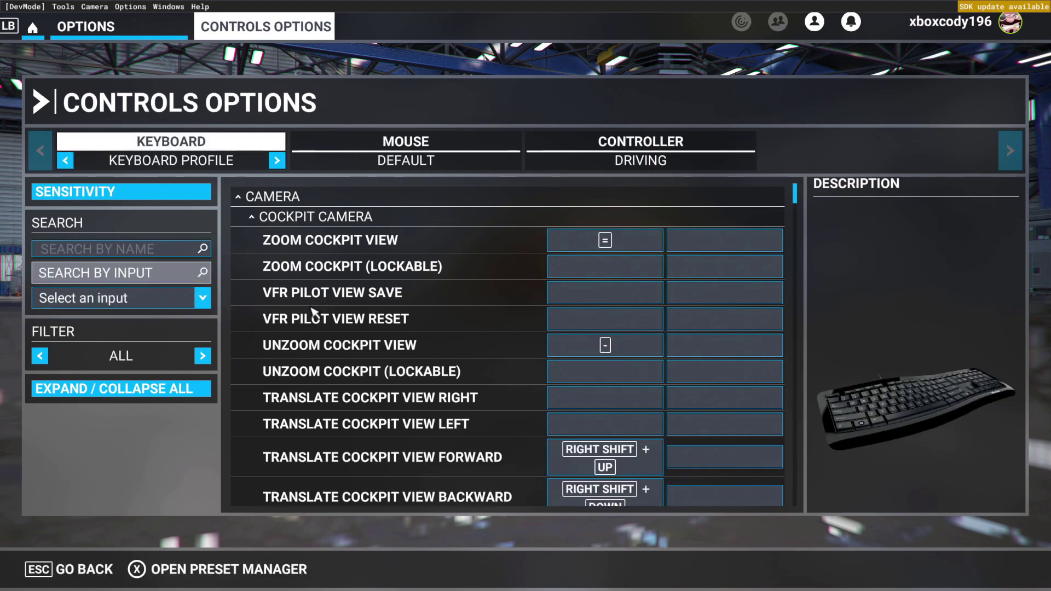
click(145, 255)
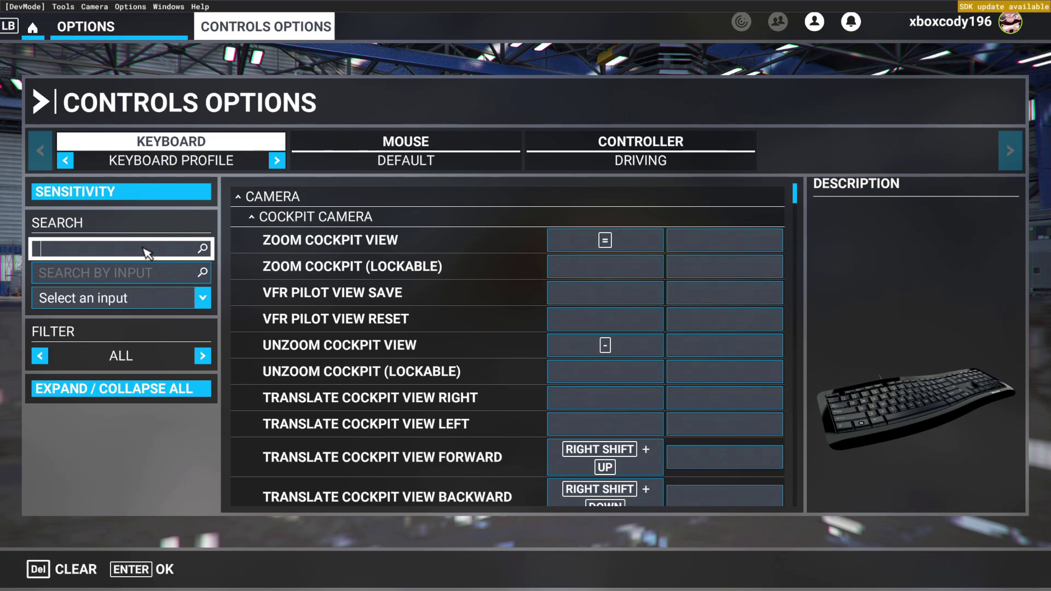
text(Throttle)
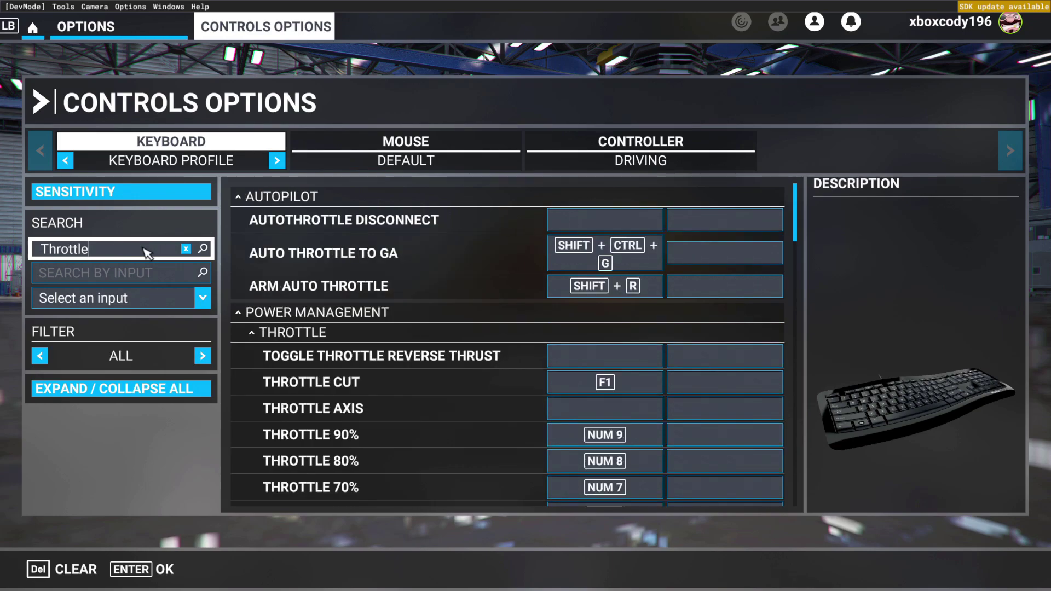
key(Return)
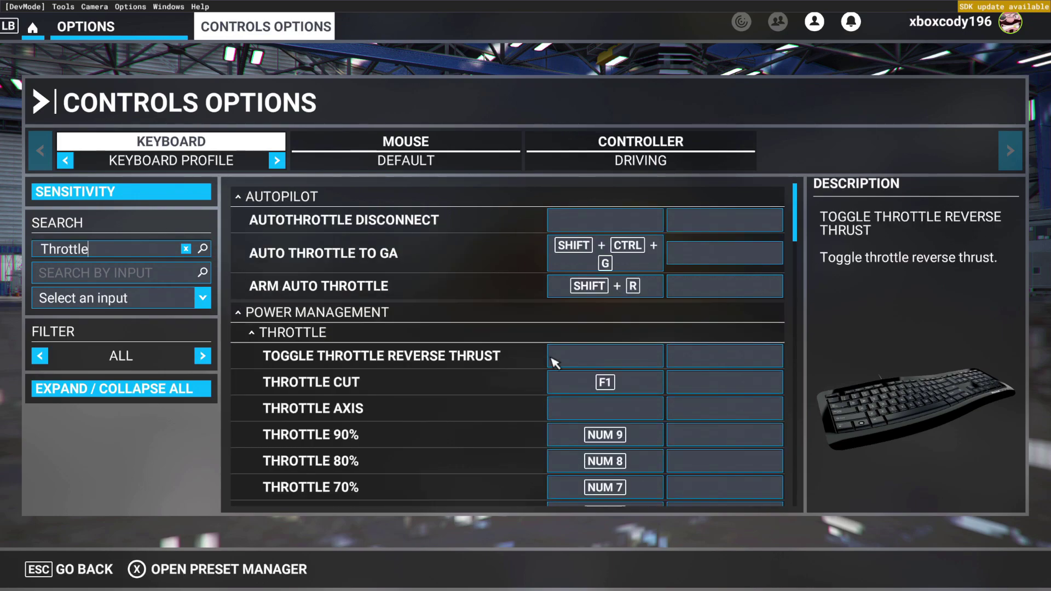
- Examine the keyboard bindings for the throttle percentage commands from 10% to 90%, leaving the Throttle 10% binding dialog without changes
scroll(668, 406, down, 3)
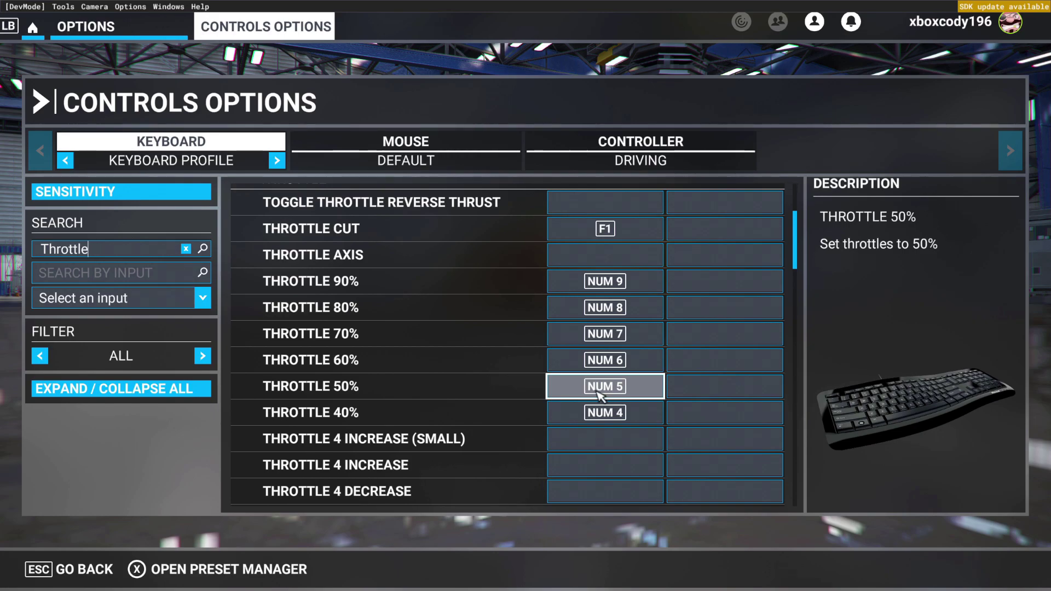
scroll(597, 392, down, 12)
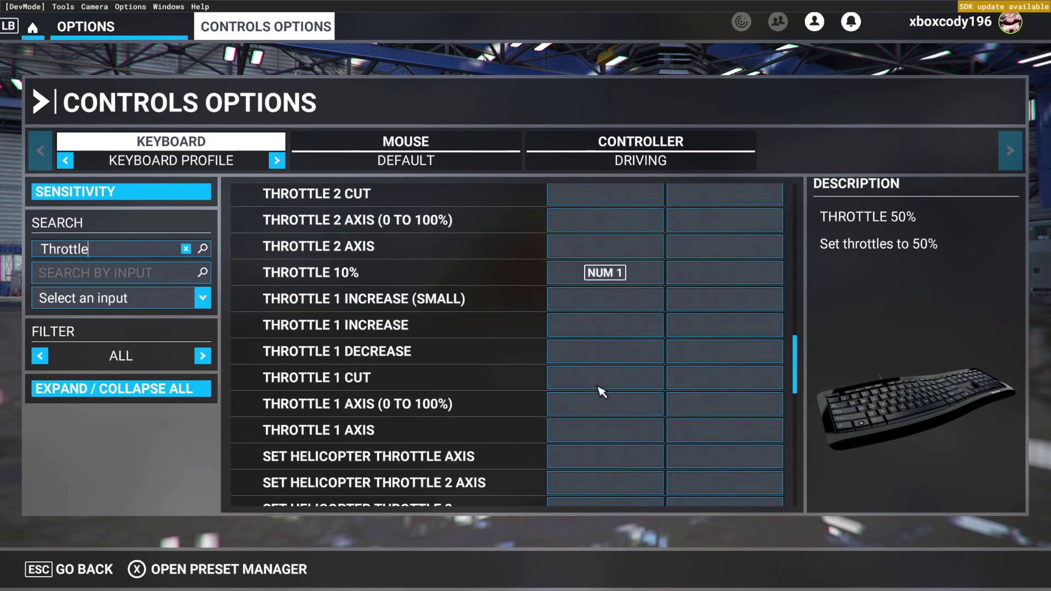
click(636, 269)
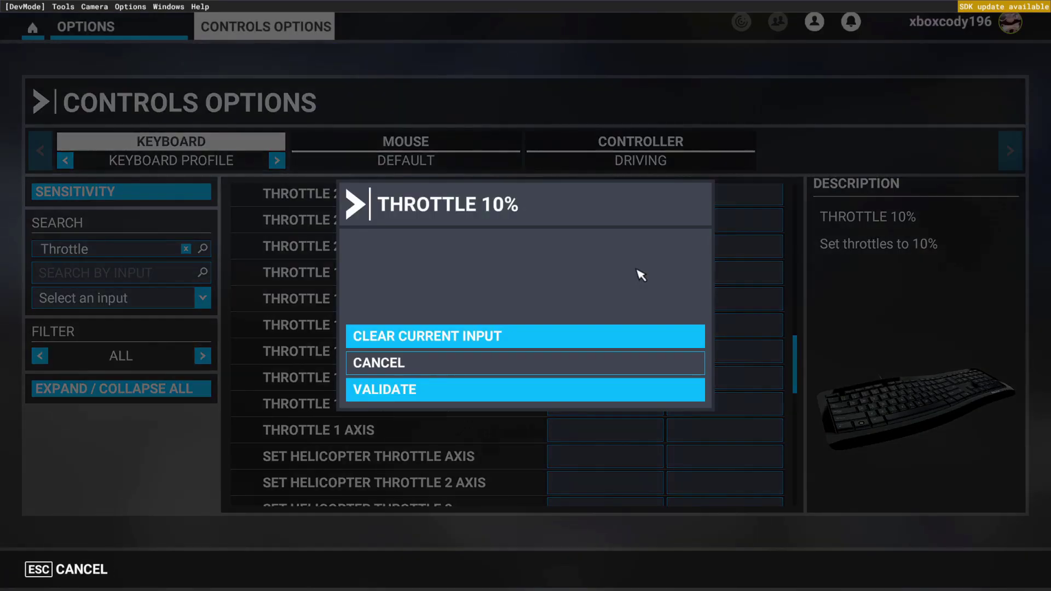
click(476, 375)
scroll(584, 277, up, 2)
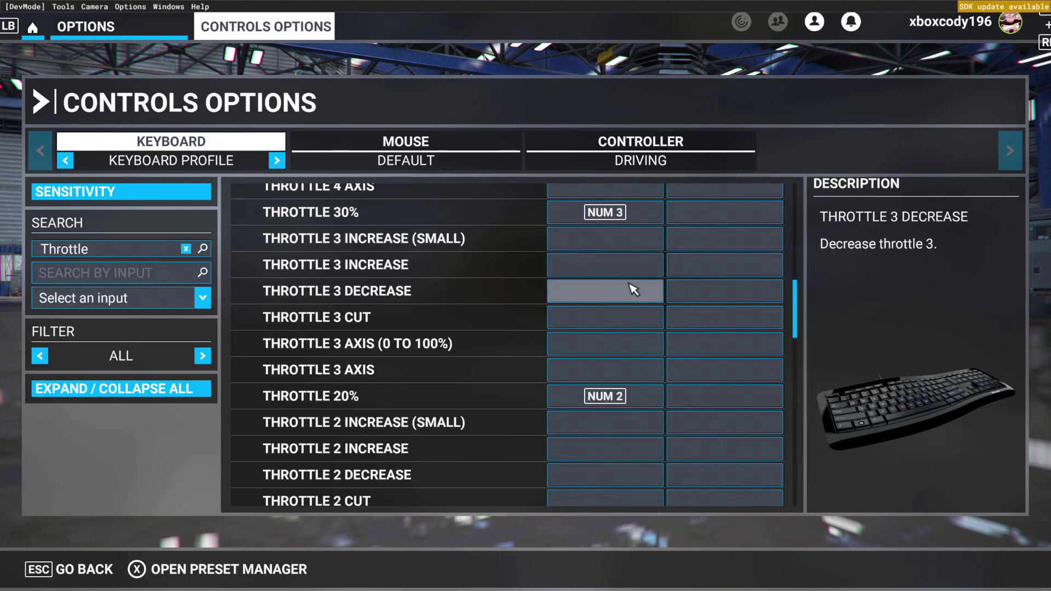
scroll(634, 290, up, 3)
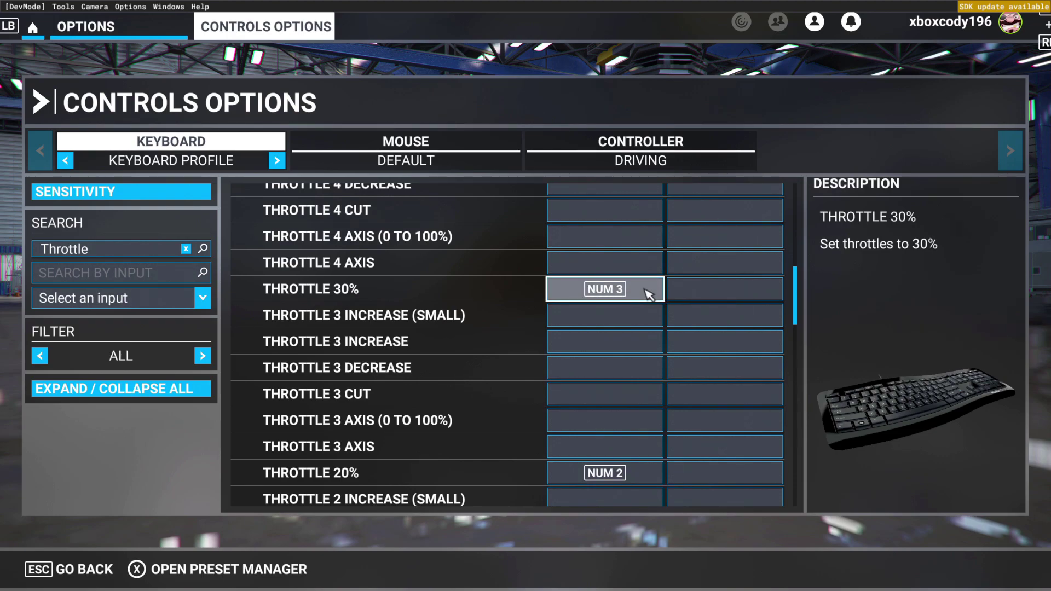
scroll(624, 312, up, 9)
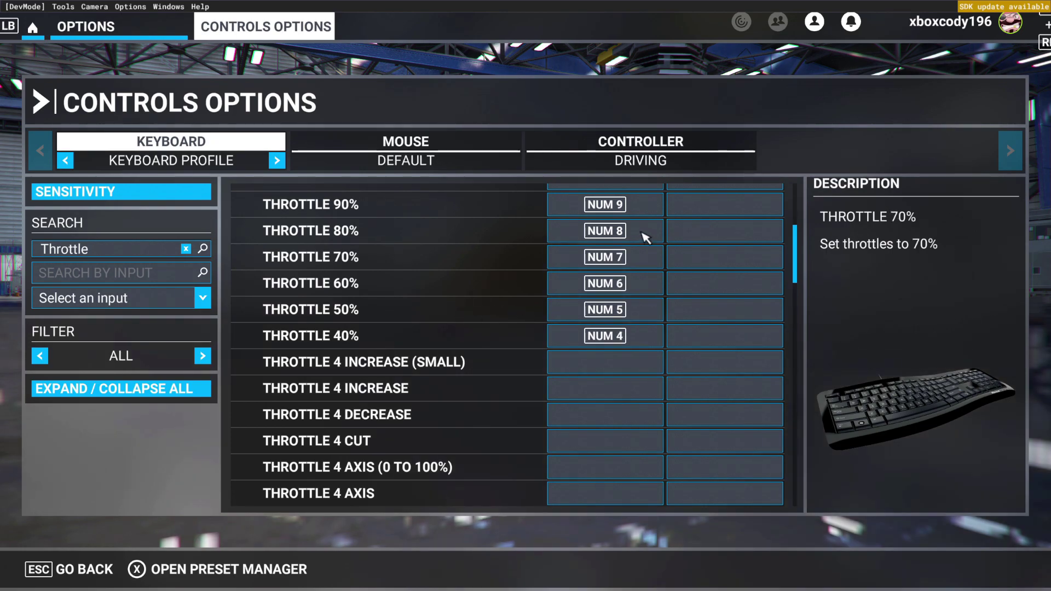
scroll(643, 414, up, 3)
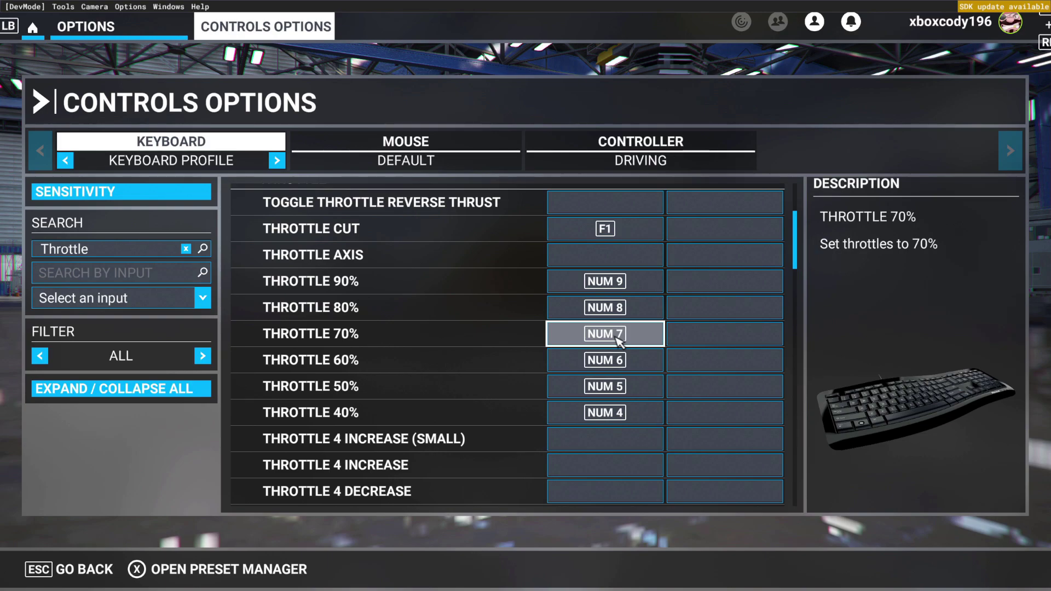
scroll(606, 350, down, 3)
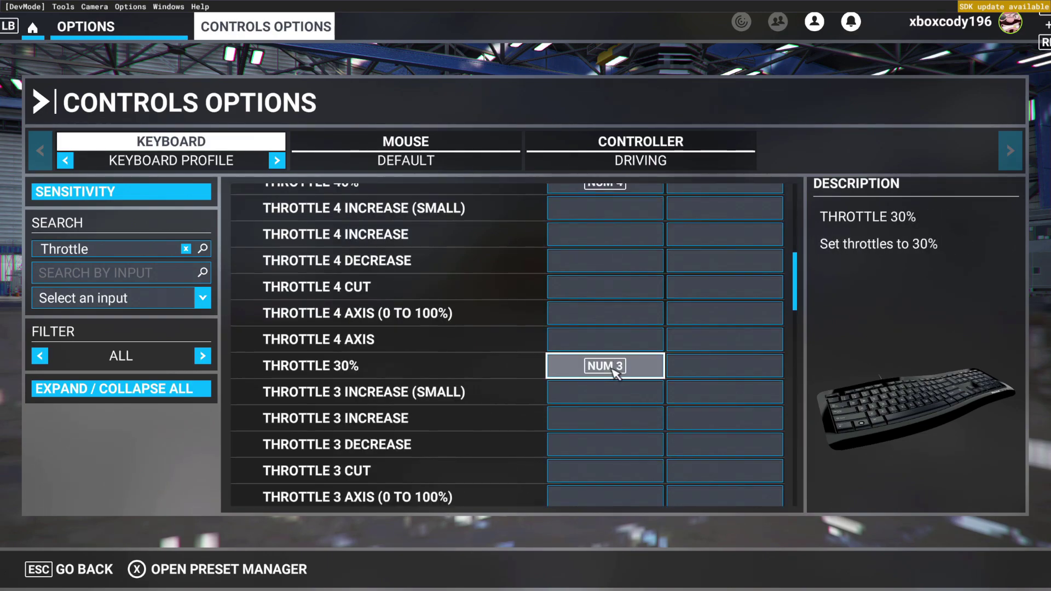
scroll(610, 366, up, 3)
scroll(615, 373, up, 1)
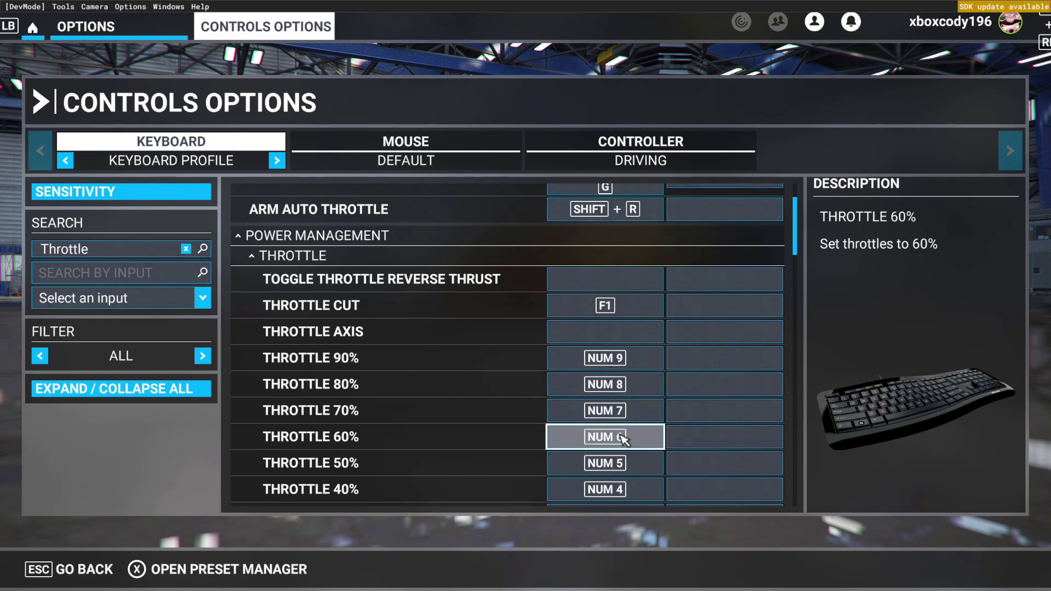
scroll(639, 437, down, 1)
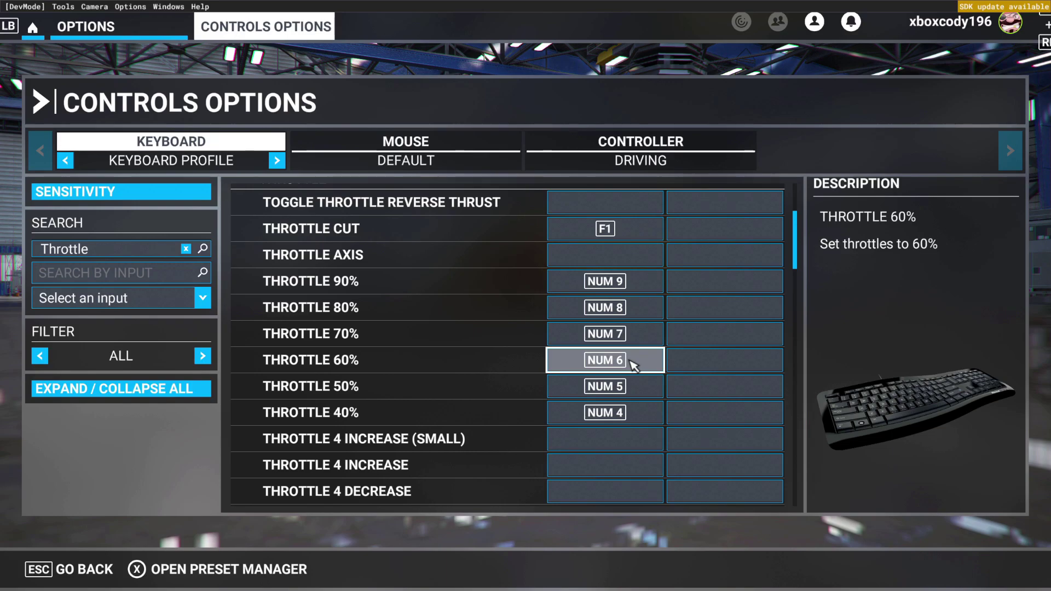
scroll(630, 366, down, 1)
scroll(632, 369, down, 3)
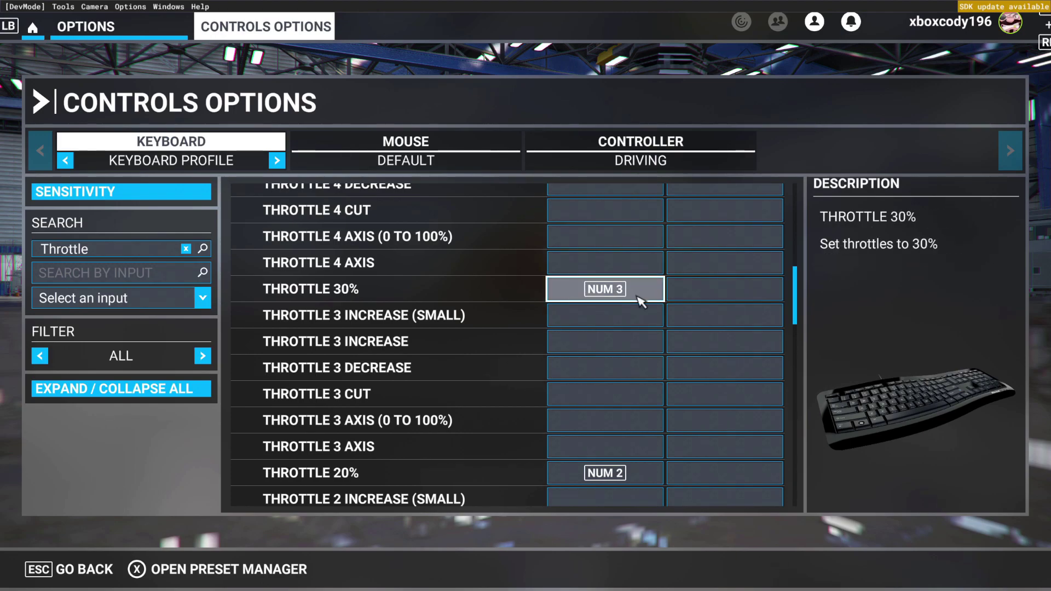
- Review the keyboard's throttle percentage and Throttle Cut bindings again, and leave the controls options for the main options page
scroll(640, 300, up, 5)
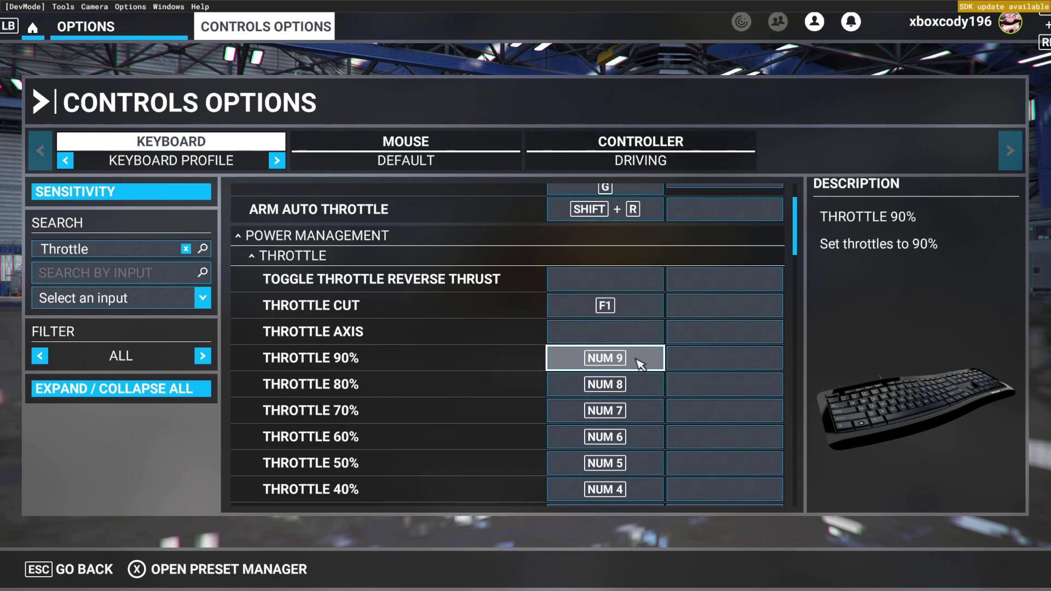
scroll(640, 364, down, 3)
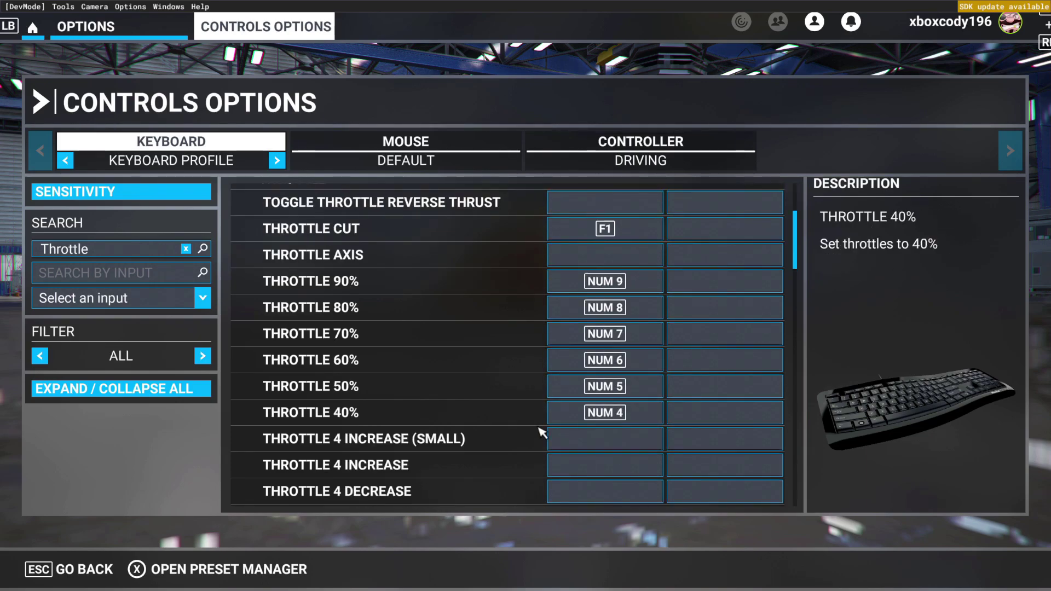
scroll(541, 433, down, 9)
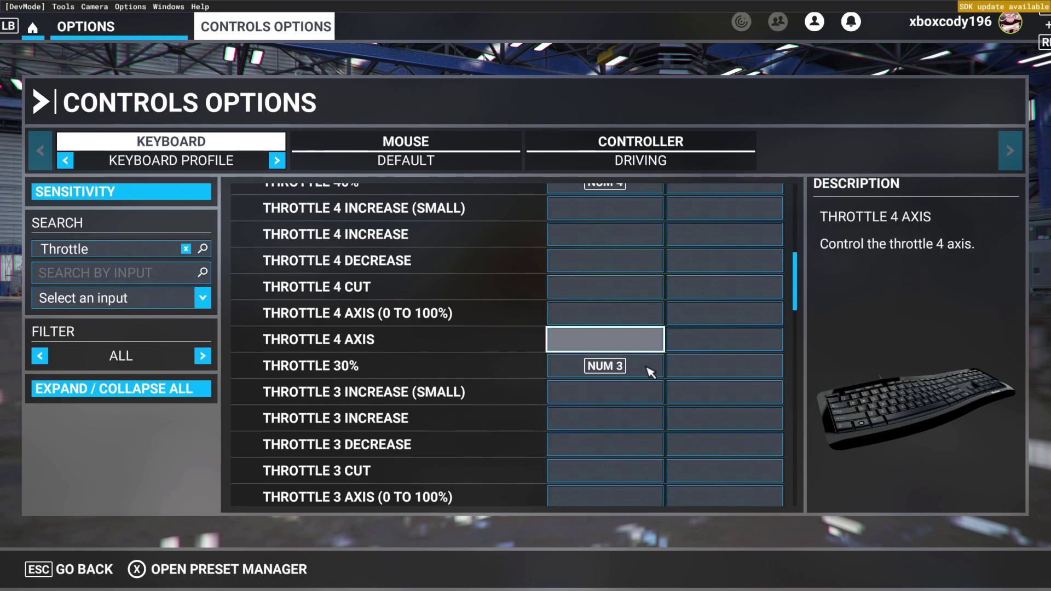
scroll(607, 295, up, 9)
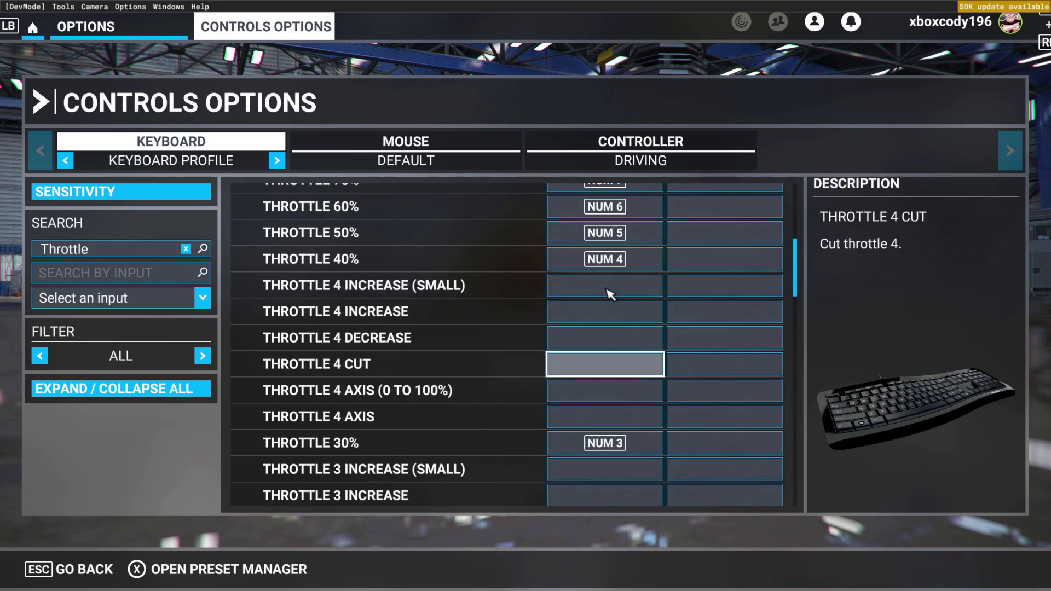
scroll(589, 312, up, 3)
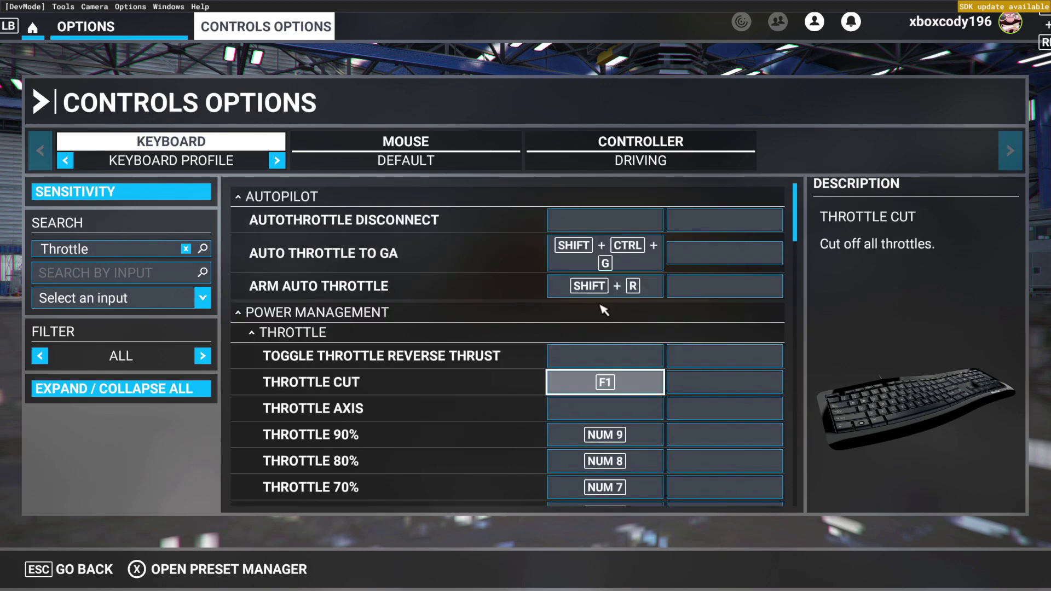
click(87, 563)
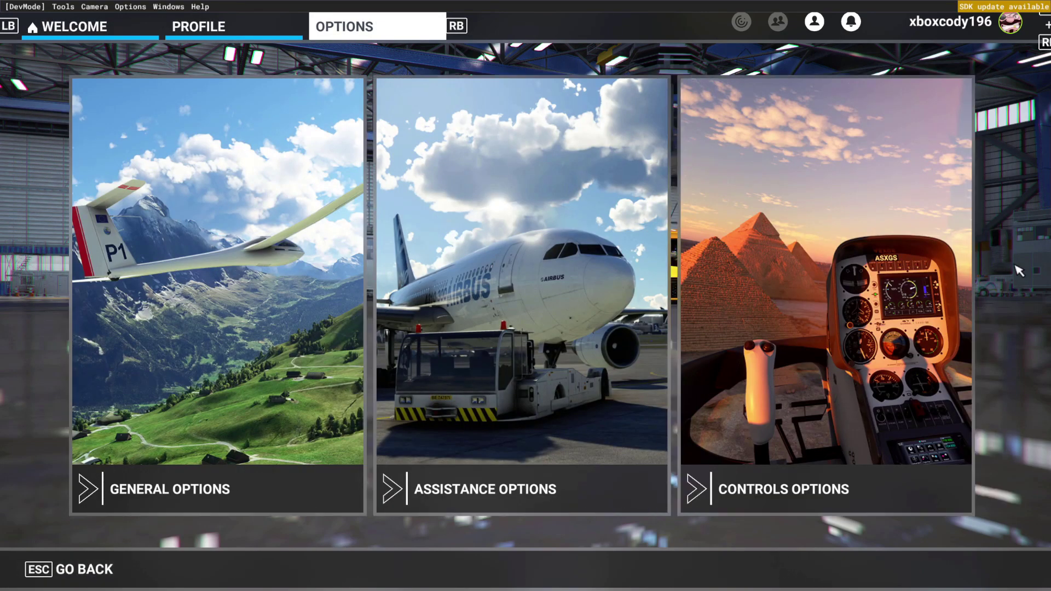